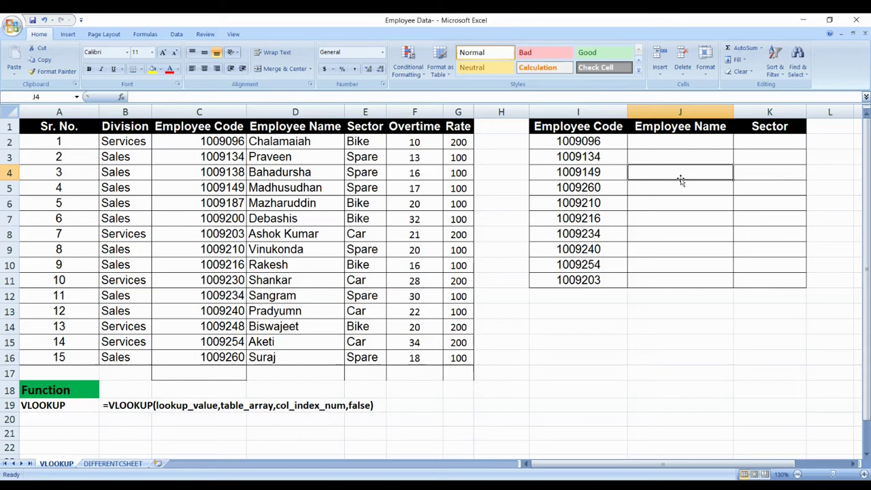
pyautogui.click(121, 464)
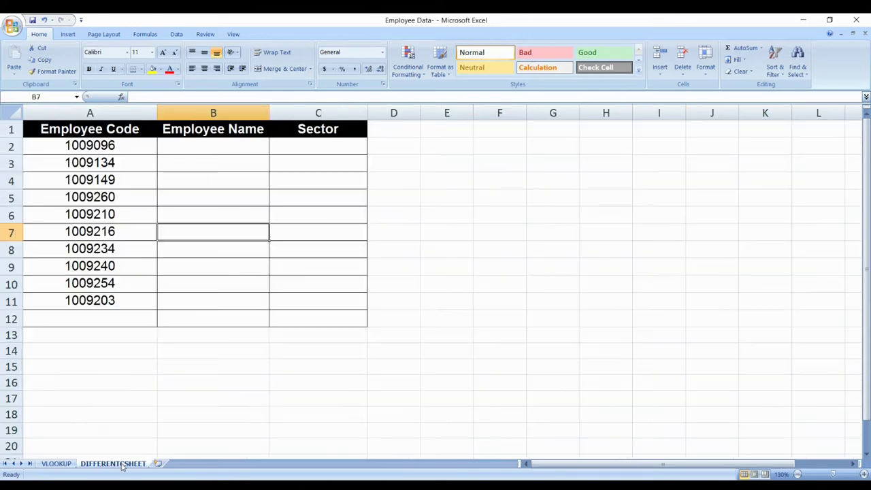
pyautogui.click(56, 463)
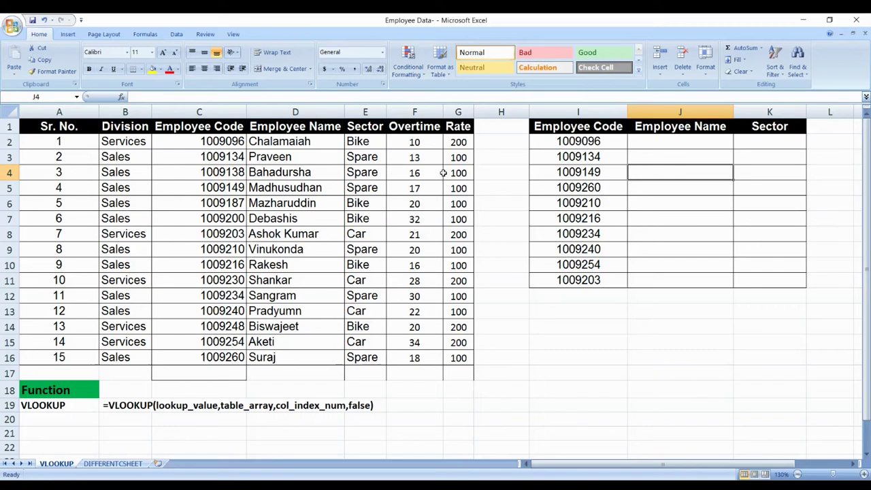
pyautogui.click(227, 145)
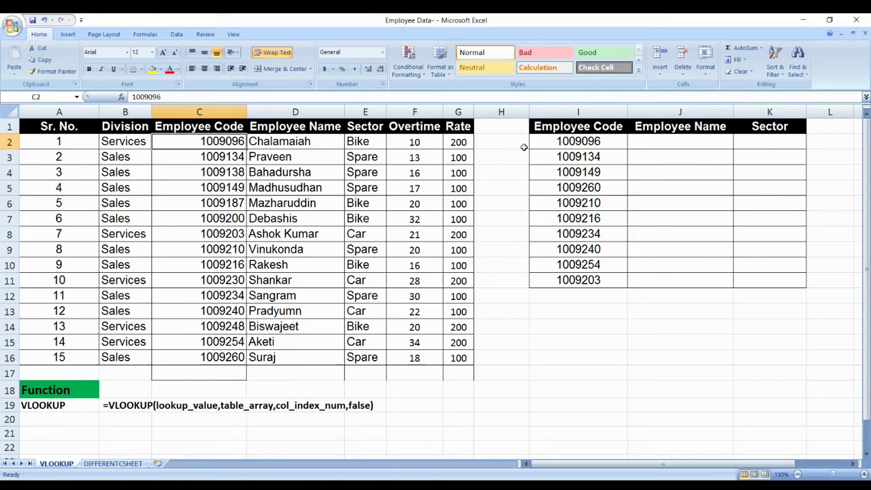
pyautogui.click(656, 146)
pyautogui.click(750, 138)
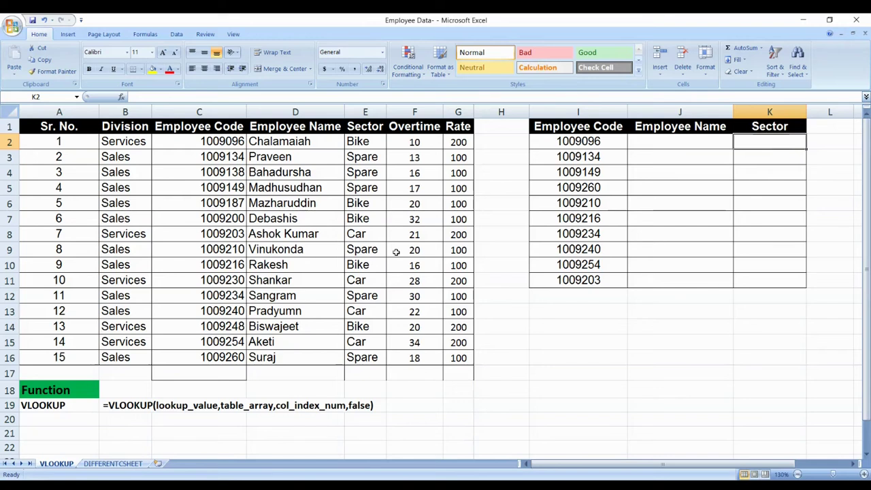
# Enter the formula =vlookup(I2,C2:G16,2,false) in J2 to look up the first employee name by employee code.
pyautogui.click(661, 139)
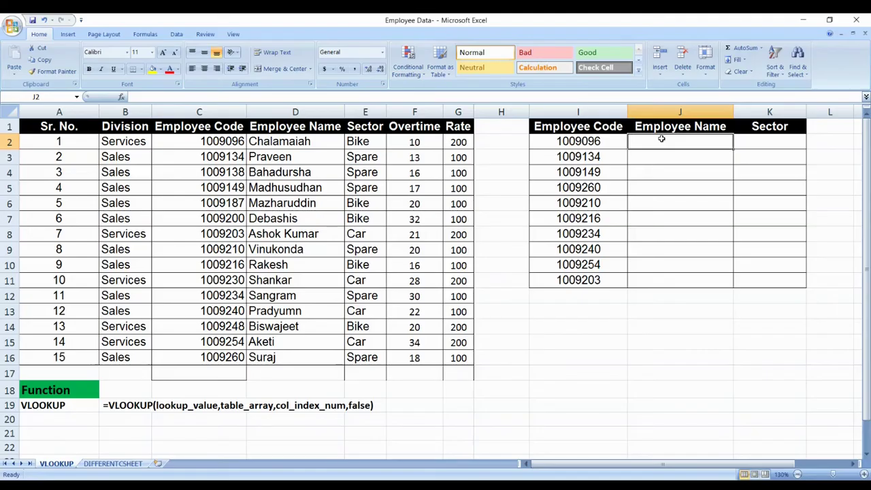
pyautogui.write('=vlookup(')
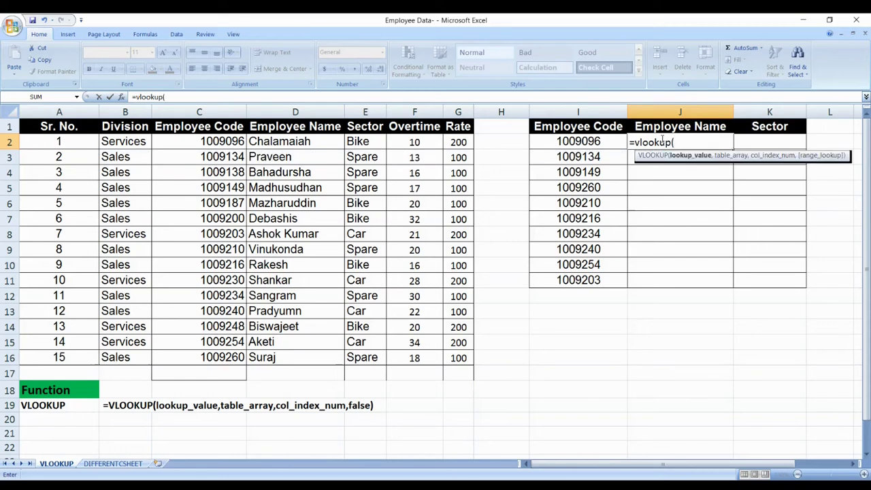
pyautogui.click(589, 141)
pyautogui.write(',')
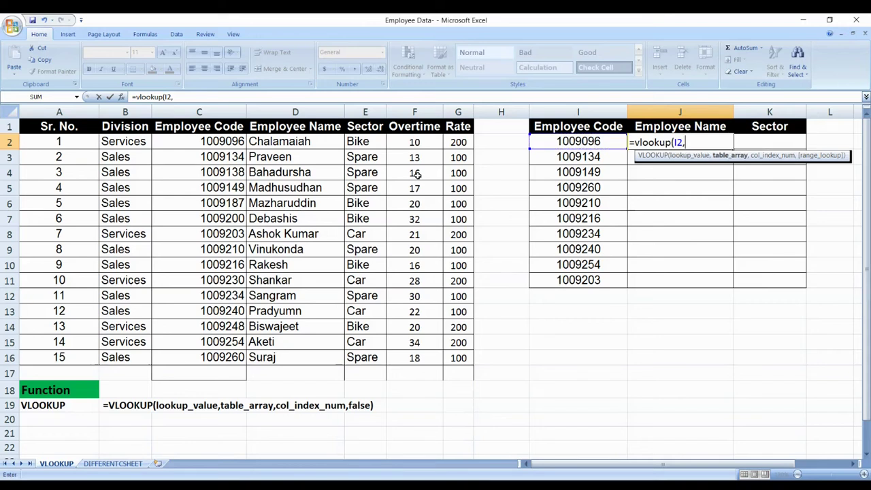
pyautogui.click(231, 142)
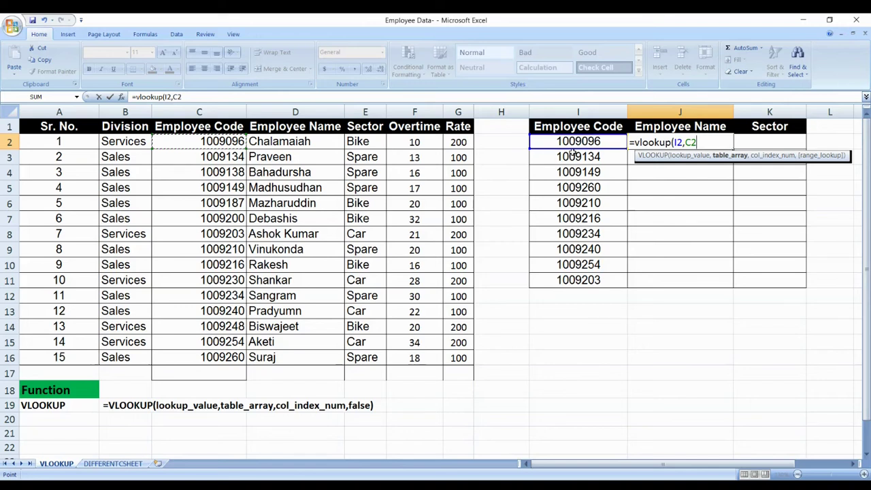
pyautogui.moveTo(231, 141); pyautogui.dragTo(459, 359)
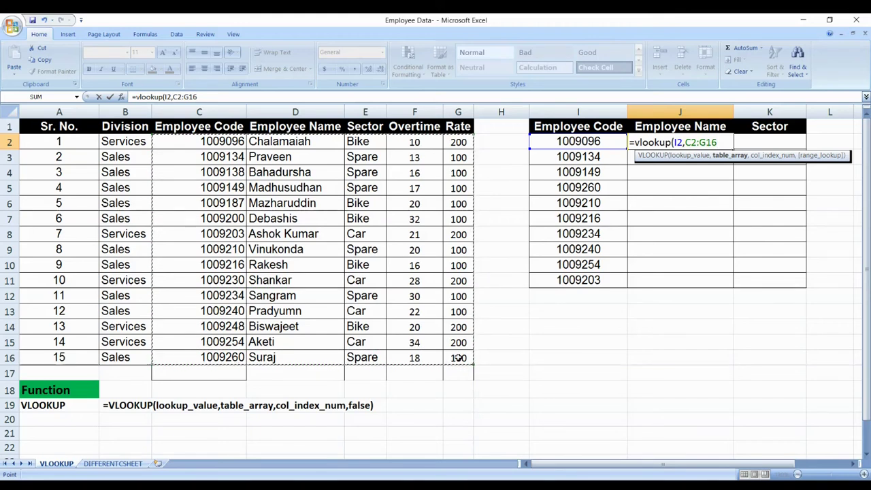
pyautogui.write(',')
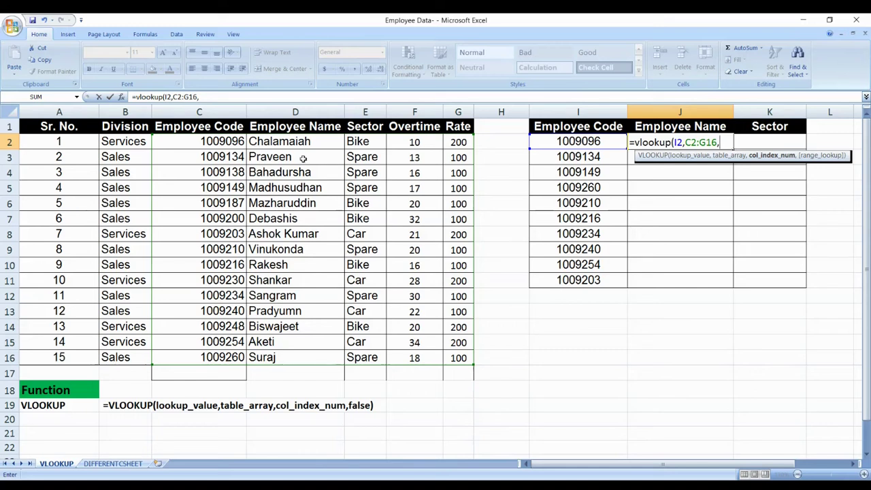
pyautogui.write('2,fa')
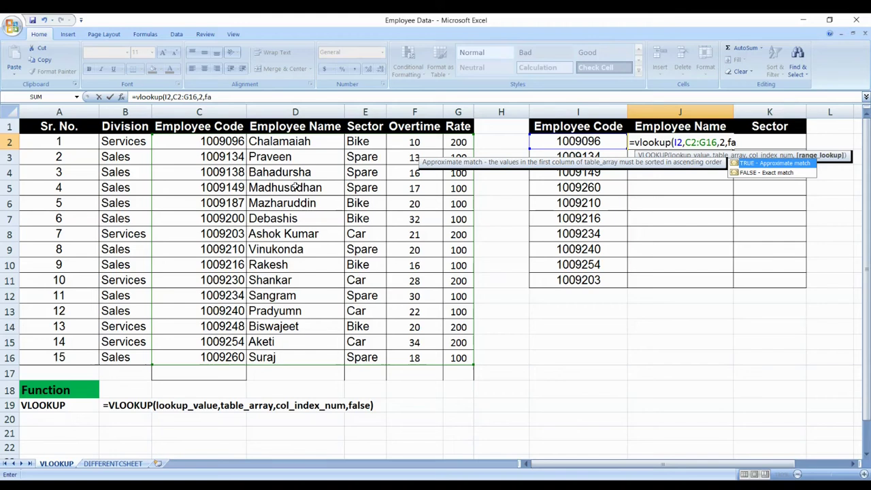
pyautogui.write('lse)')
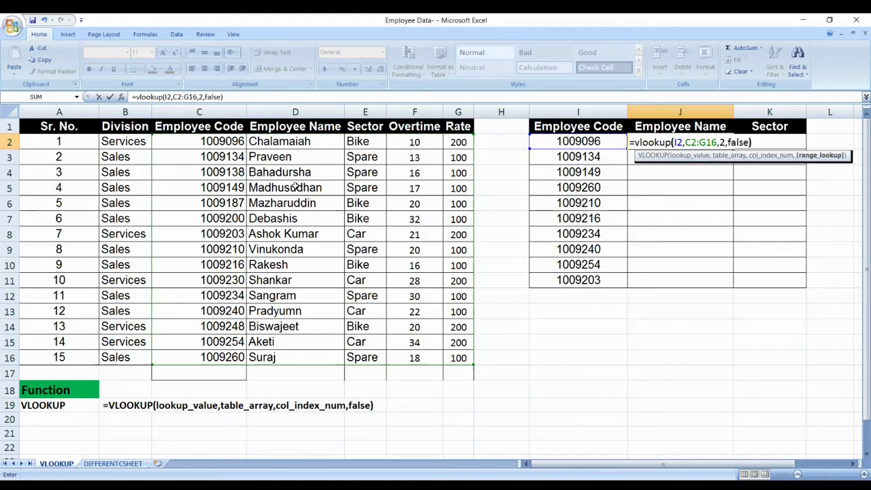
pyautogui.press('Return')
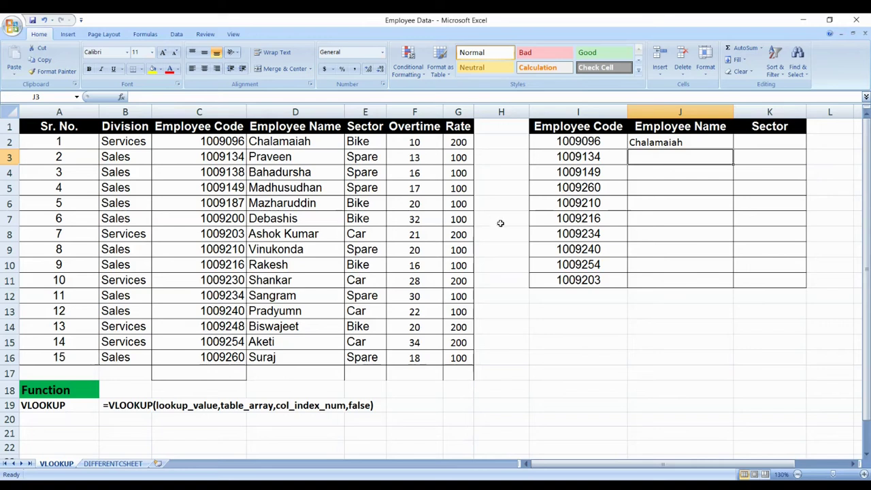
# Try filling the J2 formula down to J6, check the copied cell references, and clear J3:J6.
pyautogui.click(664, 141)
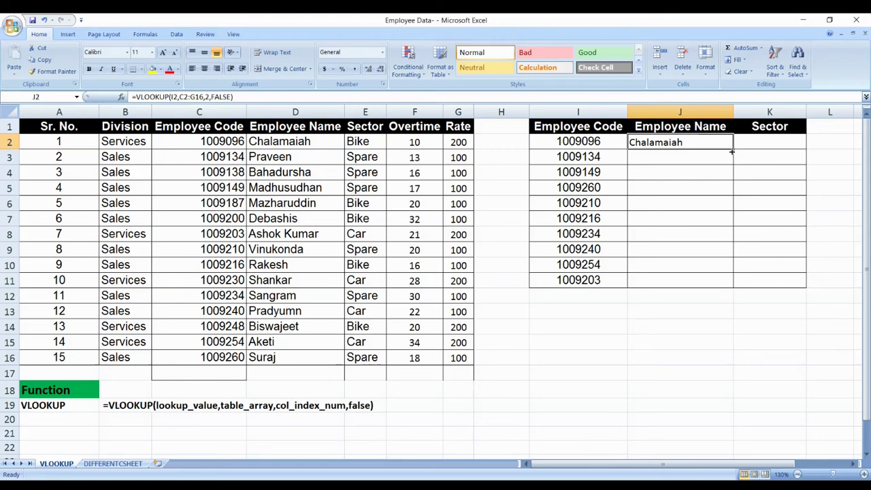
pyautogui.moveTo(732, 146); pyautogui.dragTo(731, 205)
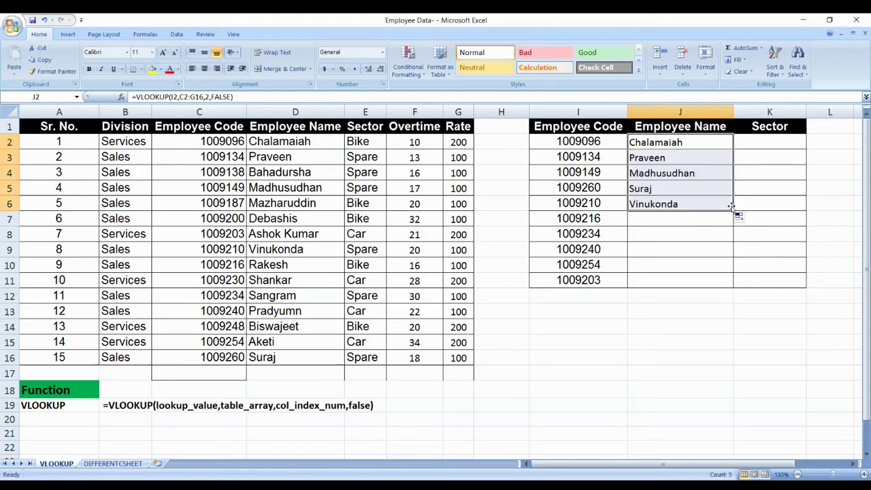
pyautogui.click(674, 139)
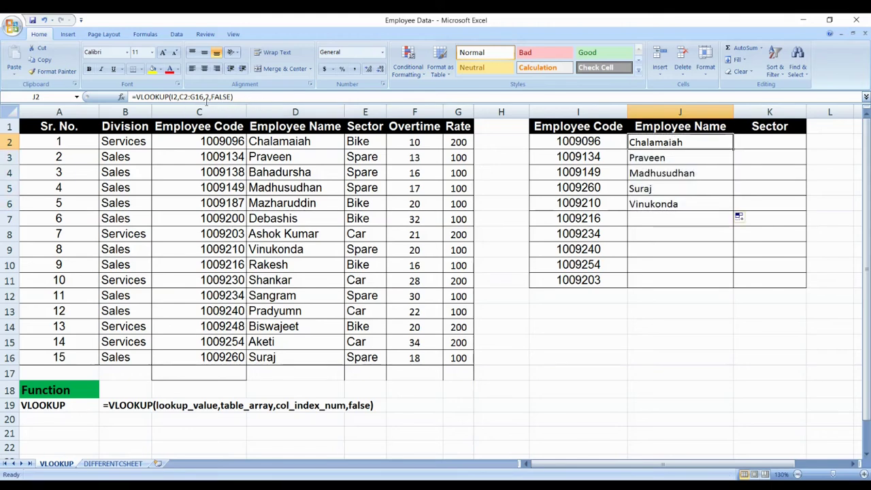
pyautogui.click(669, 158)
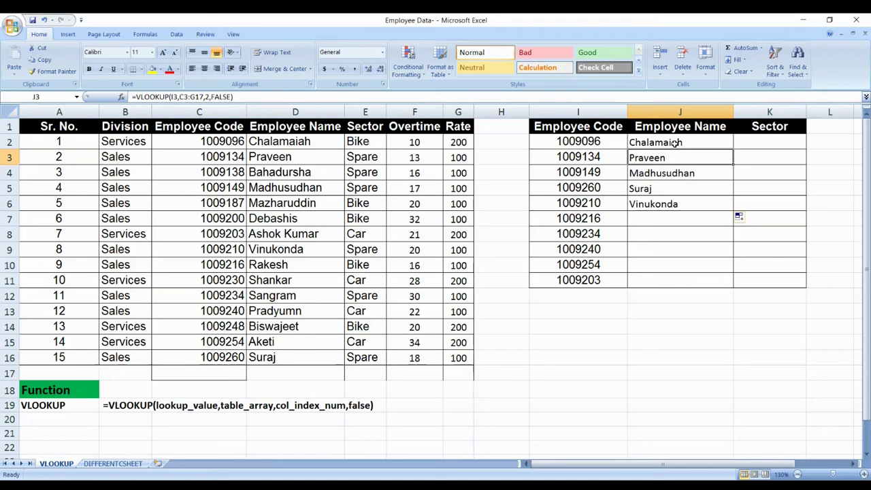
pyautogui.click(676, 144)
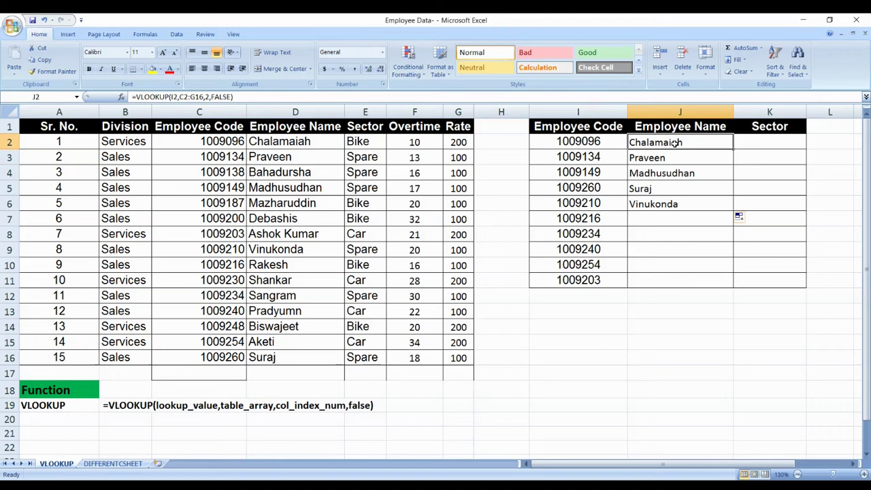
pyautogui.moveTo(669, 157); pyautogui.dragTo(674, 208)
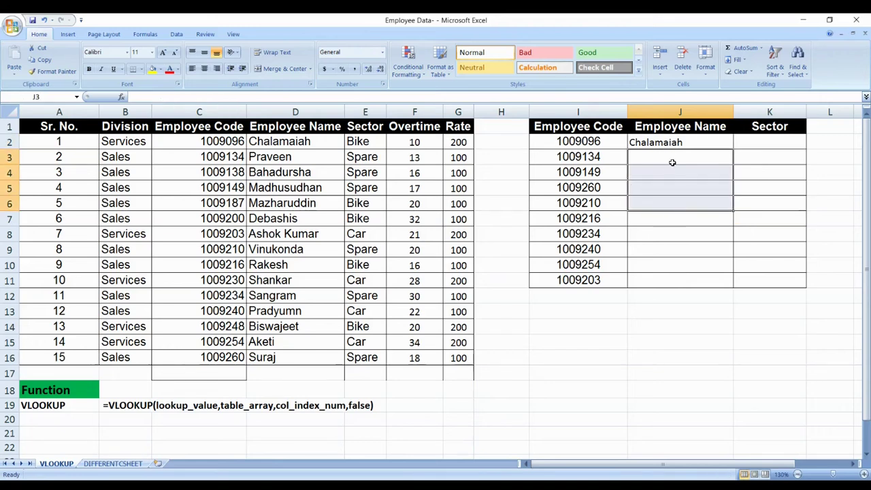
# Lock the rows of the table range in the J2 formula by changing it to C$2:G$16.
pyautogui.click(669, 142)
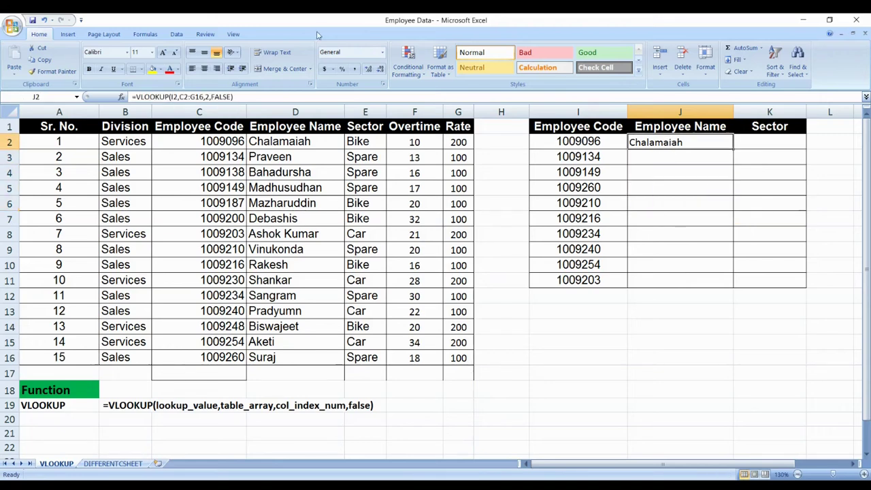
pyautogui.click(183, 96)
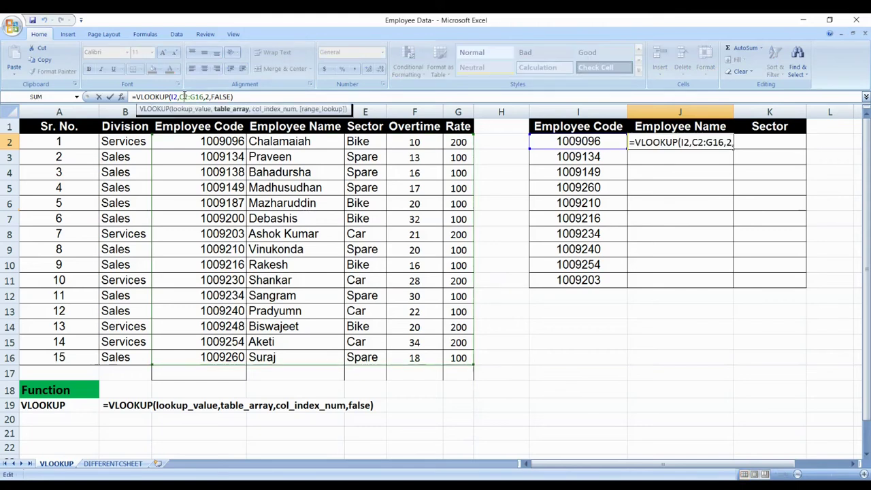
pyautogui.write('$2:G')
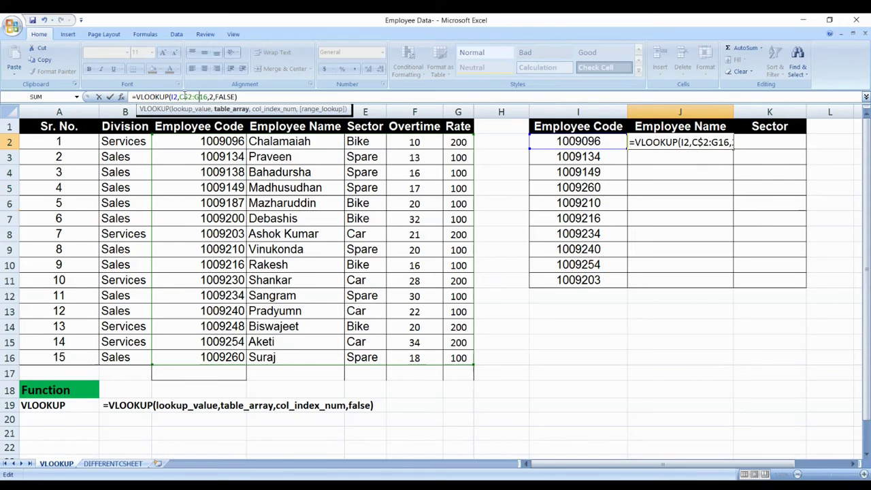
pyautogui.write('$')
pyautogui.press('Return')
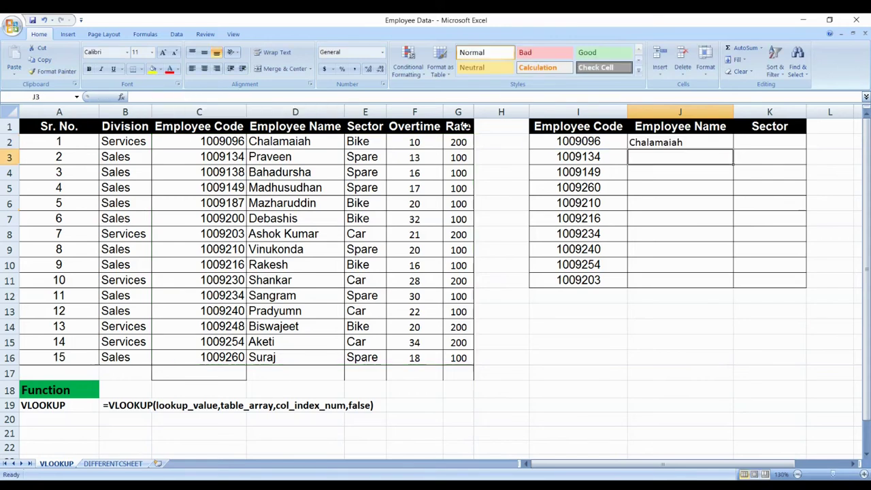
# Fill the J2 formula down through J11 and check the references in several of the copied formulas.
pyautogui.click(688, 143)
pyautogui.moveTo(732, 148); pyautogui.dragTo(733, 283)
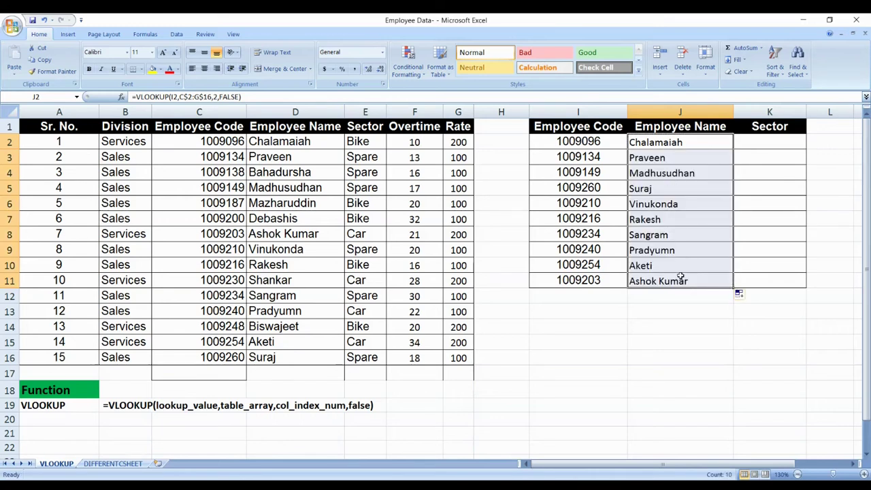
pyautogui.click(679, 206)
pyautogui.click(663, 172)
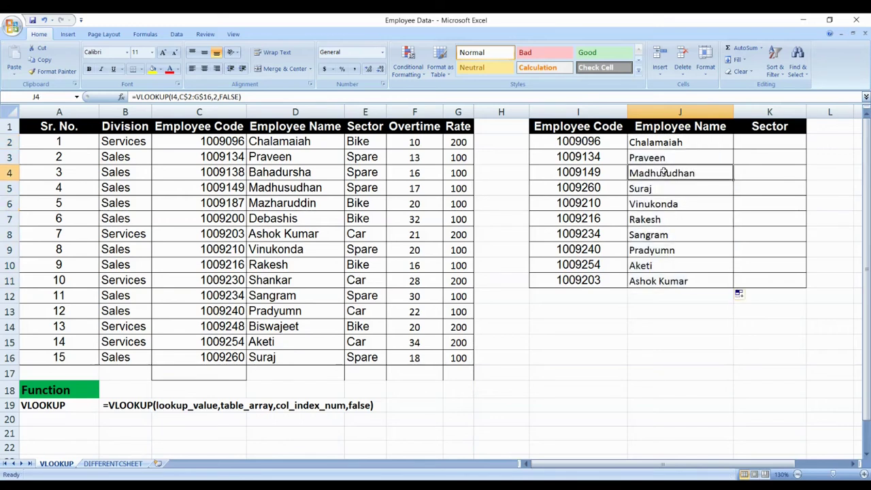
pyautogui.click(660, 218)
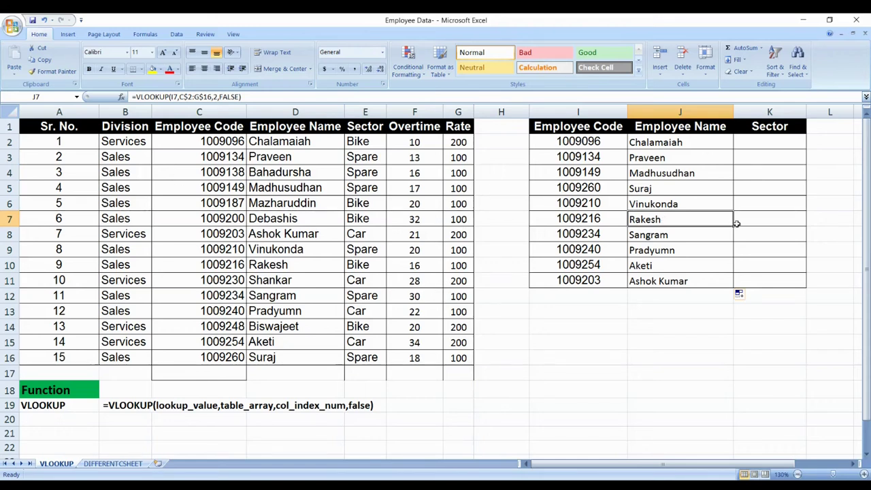
# Enter the formula =vlookup(I2,C2:G16,3,false) in K2 to look up the first employee's sector.
pyautogui.click(764, 146)
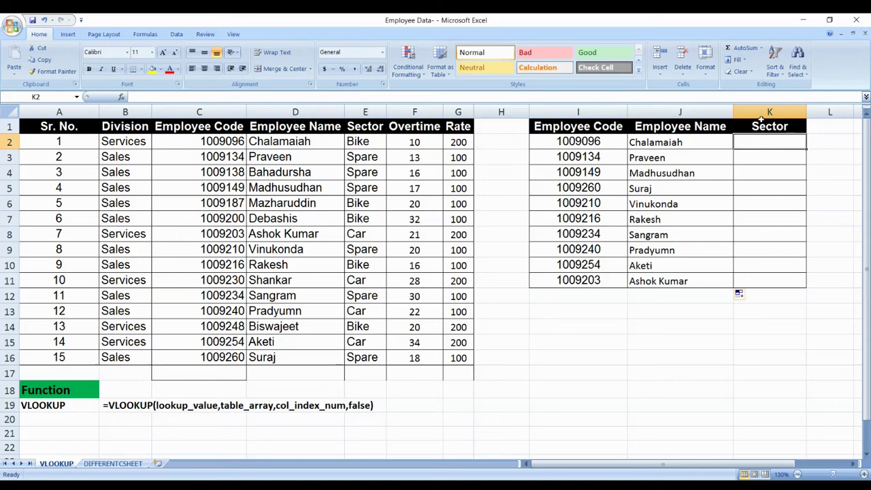
pyautogui.write('=vlookup(')
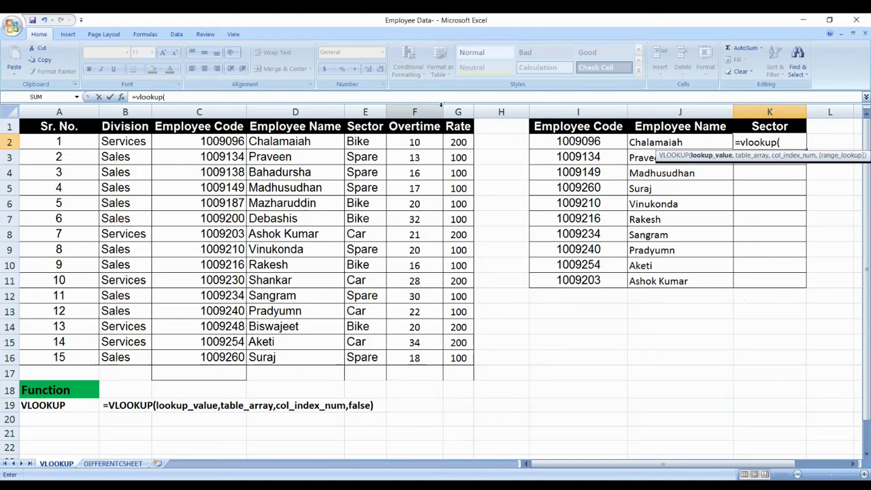
pyautogui.click(573, 143)
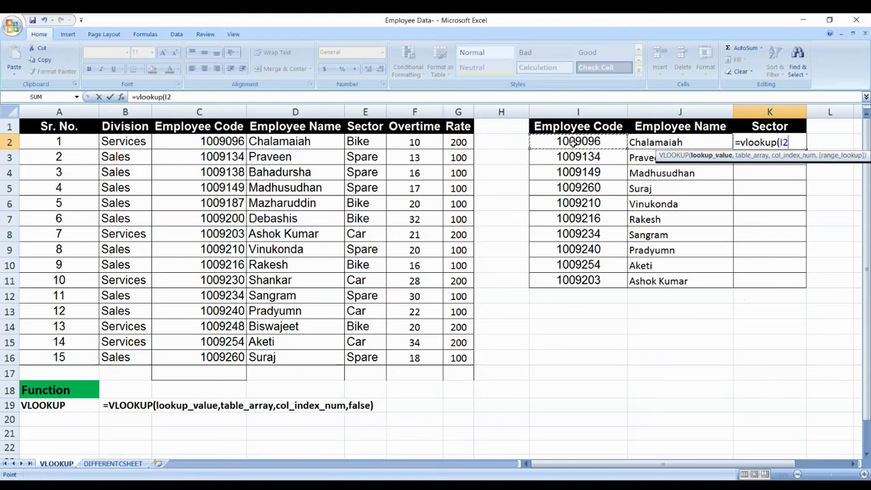
pyautogui.write(',')
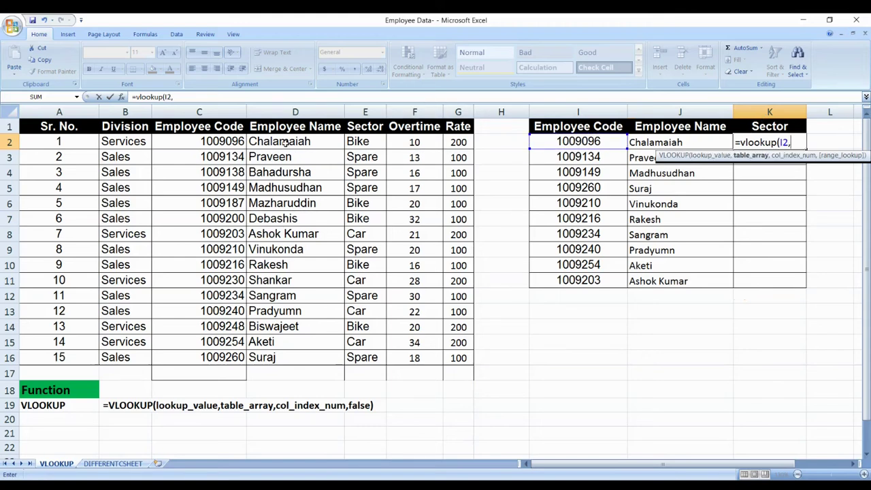
pyautogui.click(213, 143)
pyautogui.moveTo(213, 141); pyautogui.dragTo(458, 358)
pyautogui.write(',')
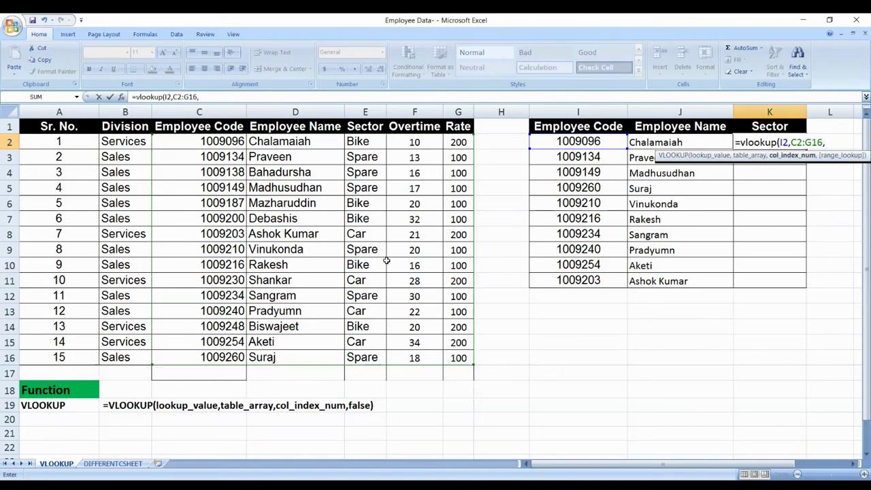
pyautogui.write('3,false)')
pyautogui.press('Return')
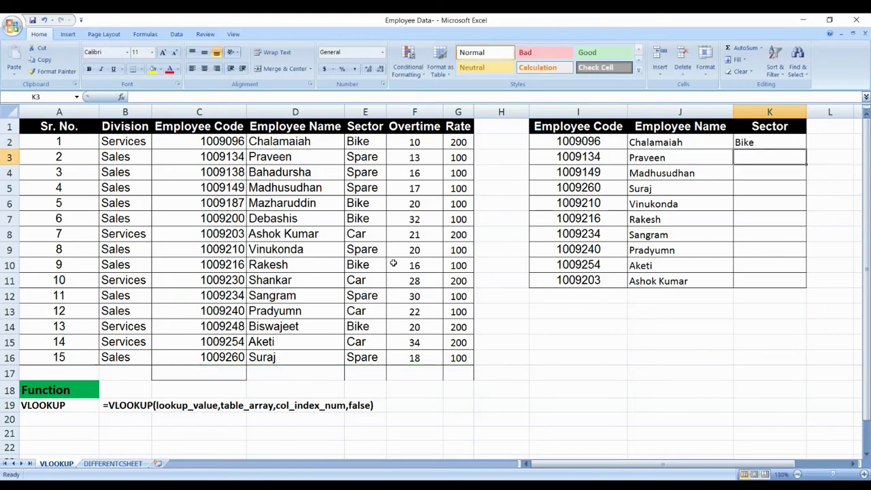
# Lock the table range rows in the K2 formula as C$2:G$16 and fill the formula down through K11.
pyautogui.click(774, 138)
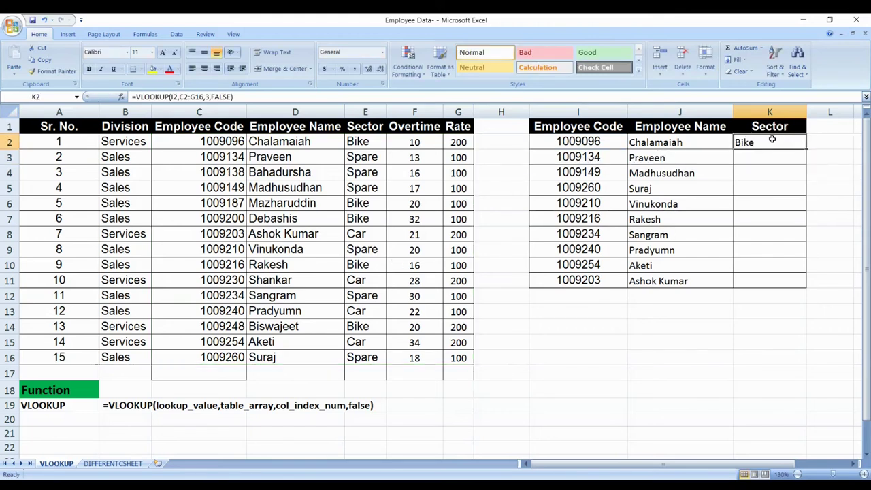
pyautogui.click(181, 97)
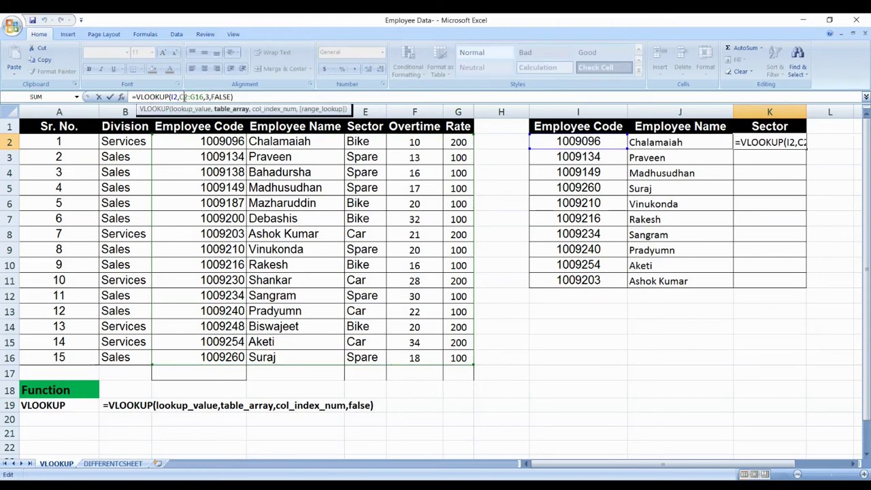
pyautogui.write('$')
pyautogui.press('Right')
pyautogui.press('Right')
pyautogui.press('Right')
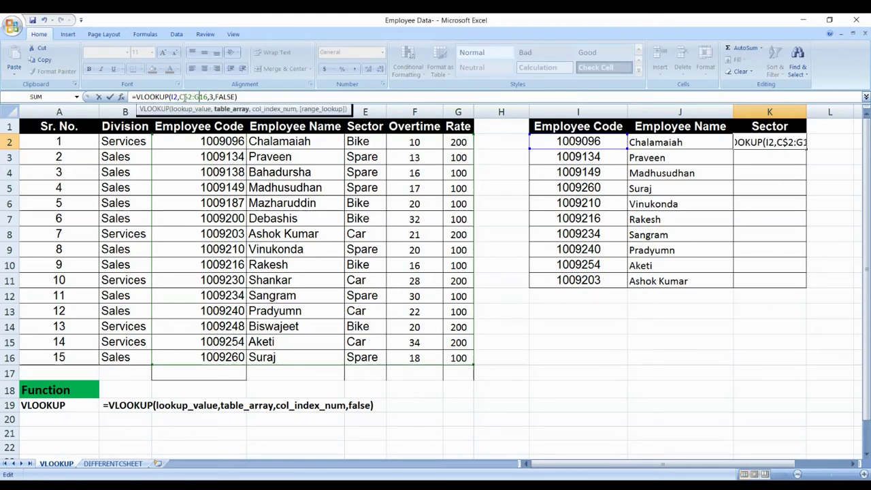
pyautogui.write('$')
pyautogui.press('Return')
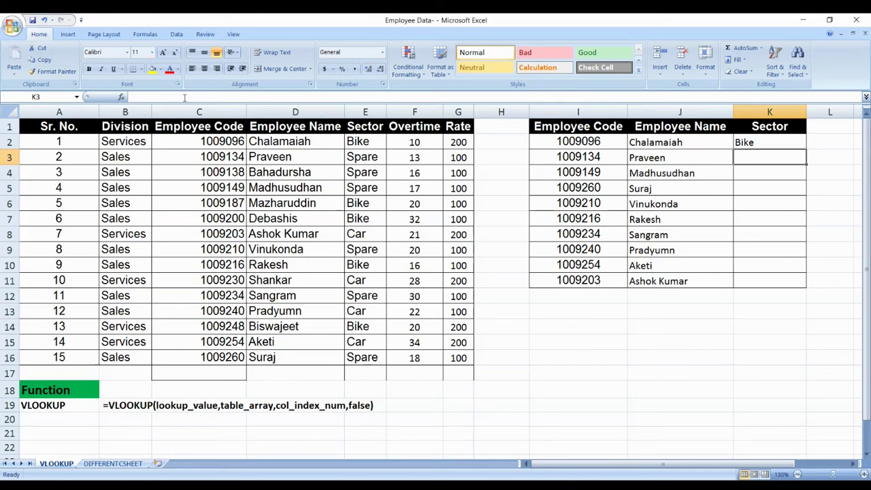
pyautogui.click(745, 143)
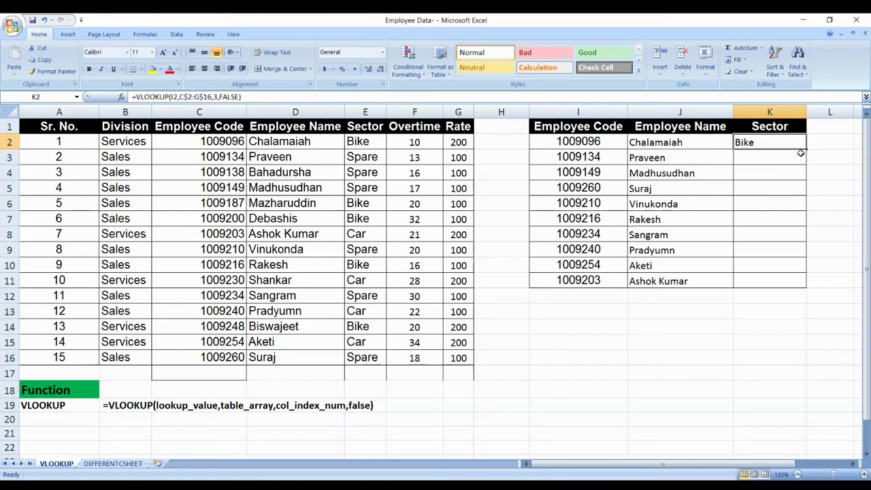
pyautogui.moveTo(807, 148); pyautogui.dragTo(805, 289)
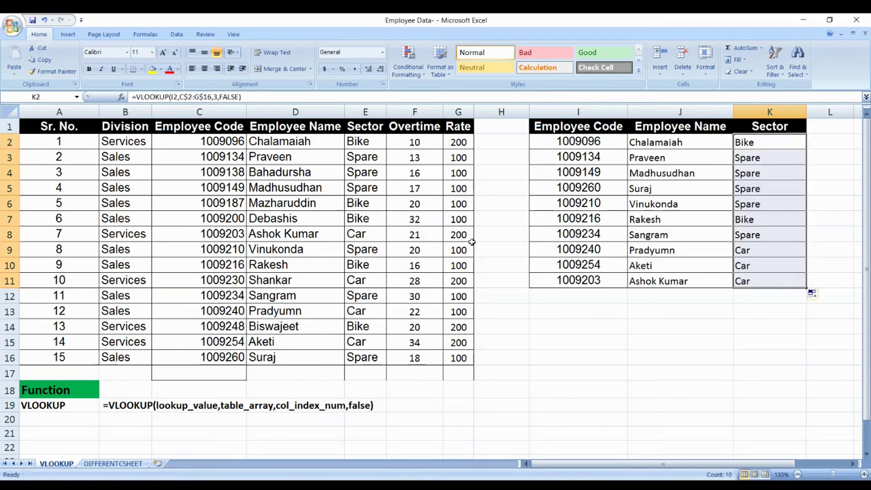
# On the DIFFERENTCSHEET sheet, start a VLOOKUP formula in B2 with A2 as the lookup value.
pyautogui.click(109, 464)
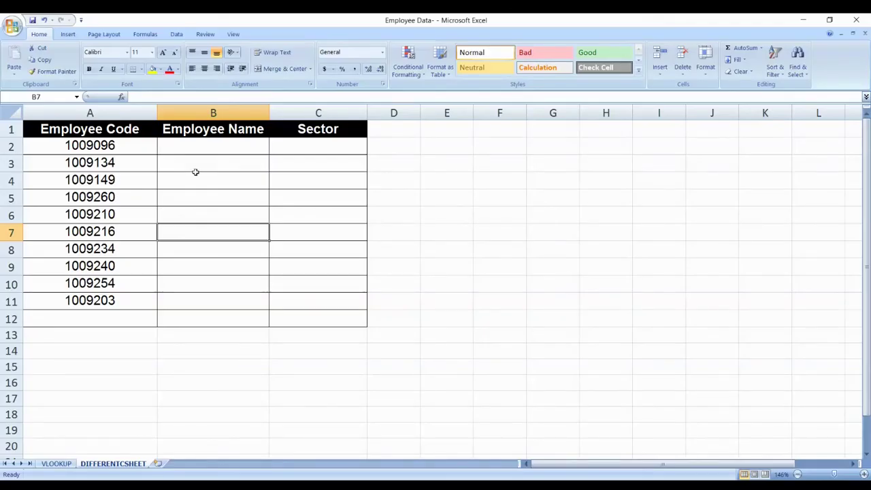
pyautogui.click(57, 463)
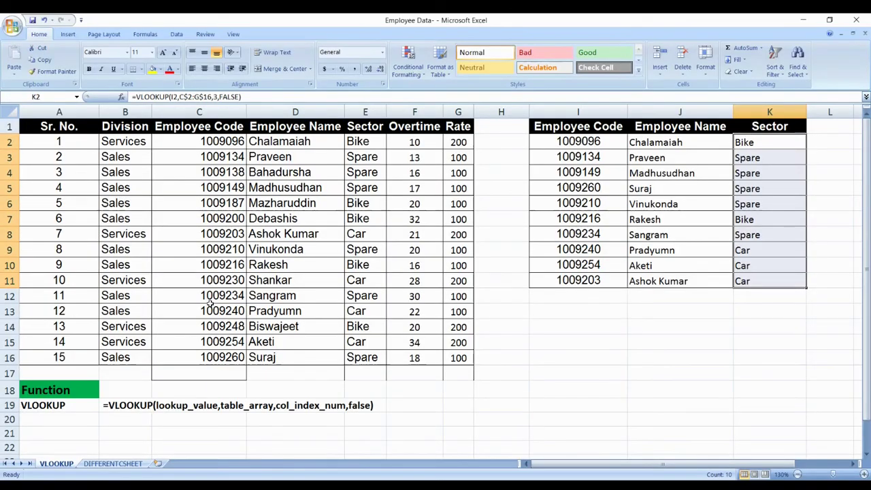
pyautogui.click(109, 465)
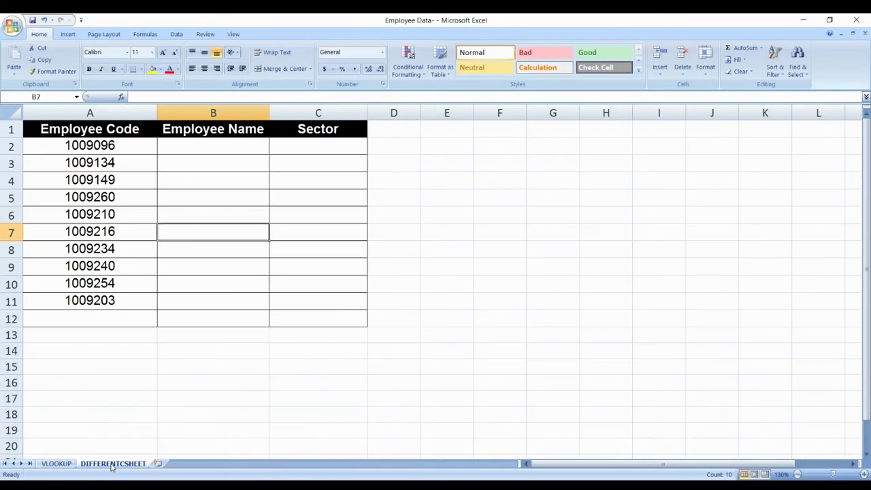
pyautogui.click(196, 144)
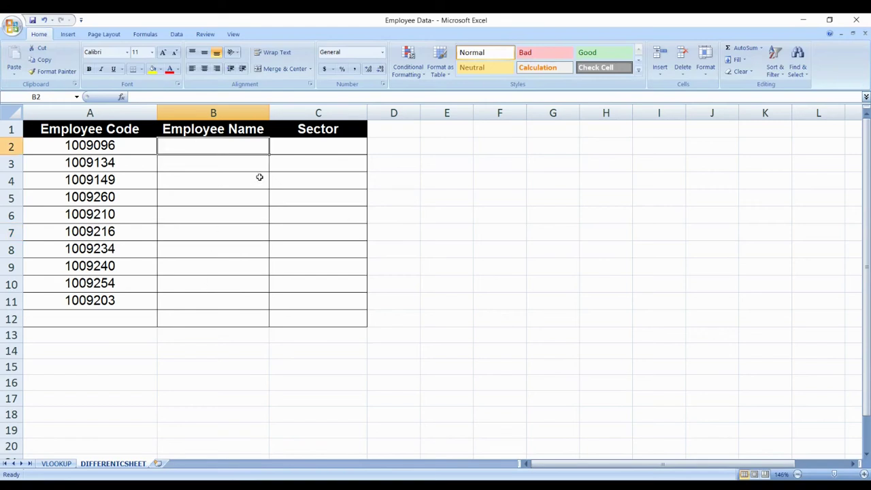
pyautogui.write('=vlookup')
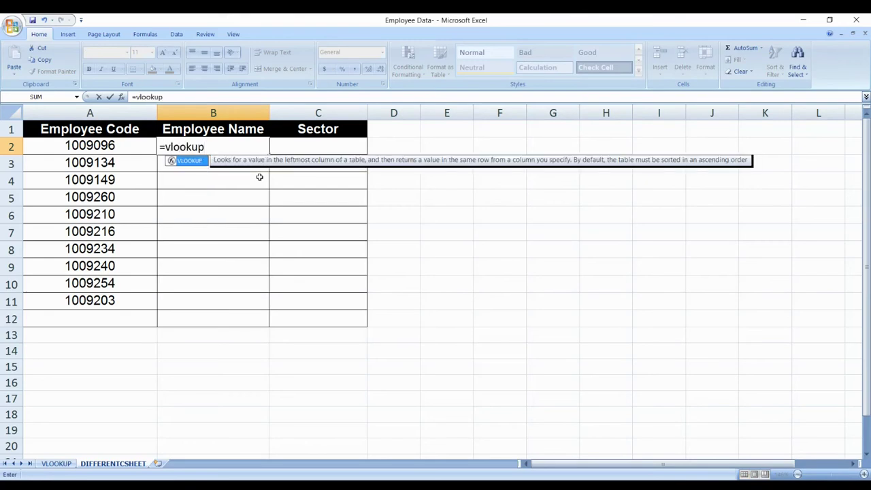
pyautogui.write('(')
pyautogui.click(128, 148)
pyautogui.write(',')
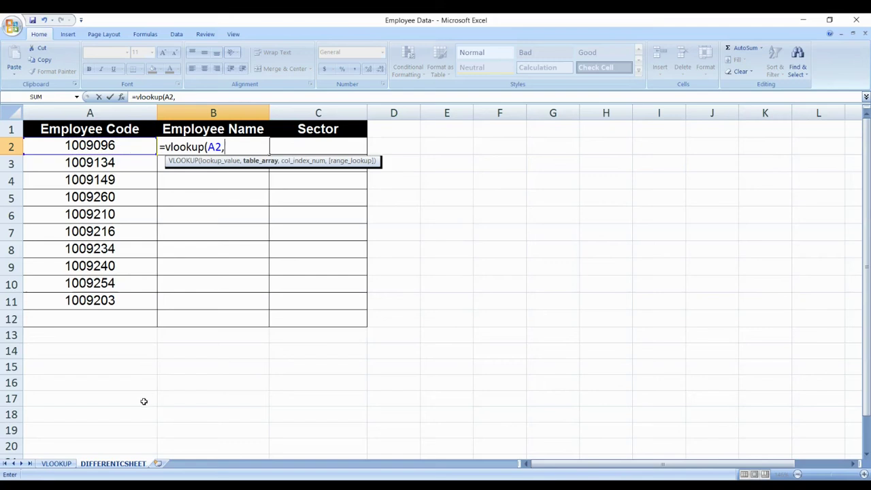
# Complete the B2 formula with table range C2:G16 from the VLOOKUP sheet, column index 2 and false.
pyautogui.click(61, 464)
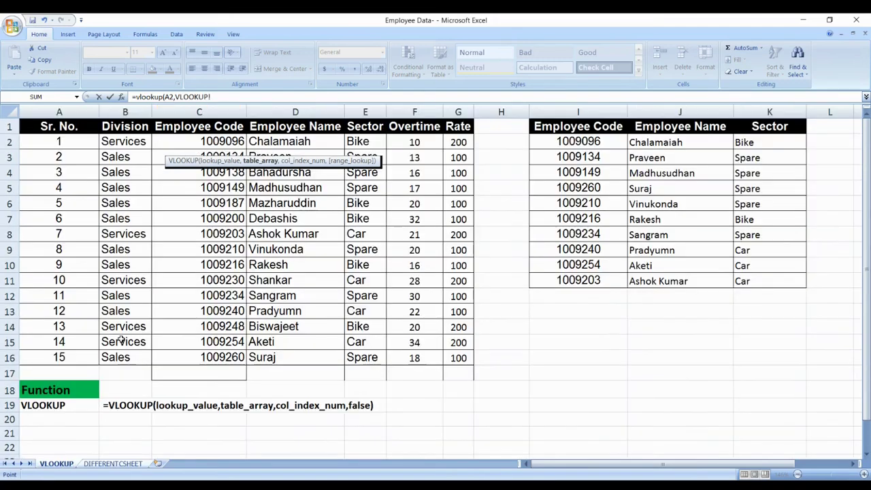
pyautogui.moveTo(229, 142); pyautogui.dragTo(454, 357)
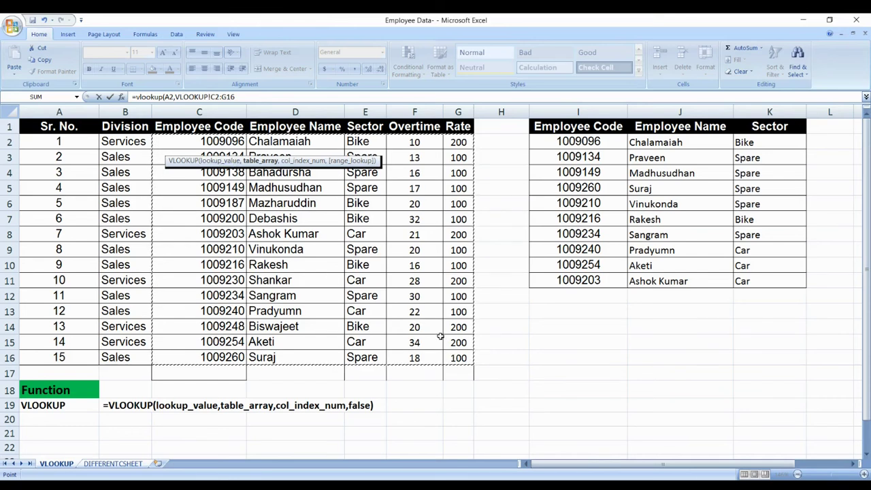
pyautogui.write(',')
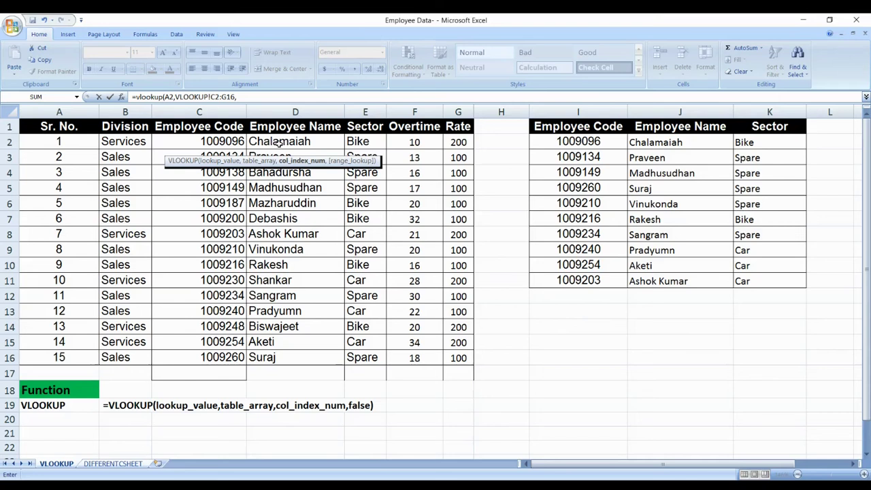
pyautogui.write('2,')
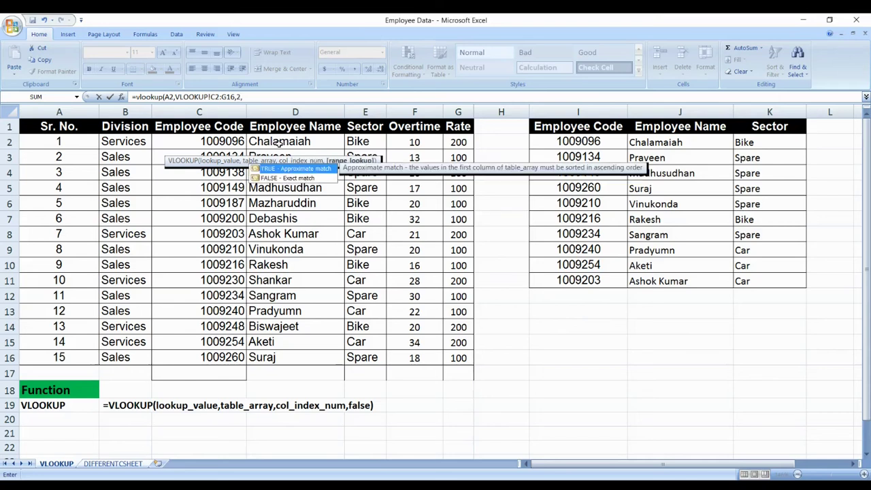
pyautogui.write('fa')
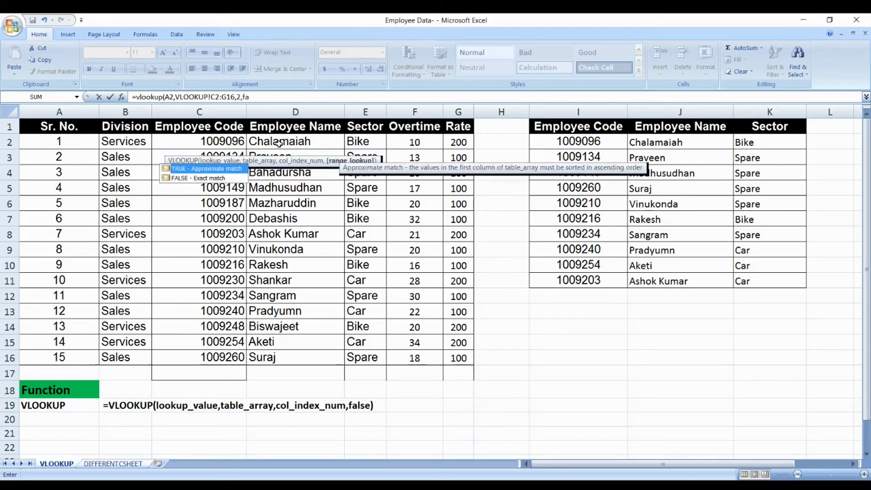
pyautogui.write('lse)')
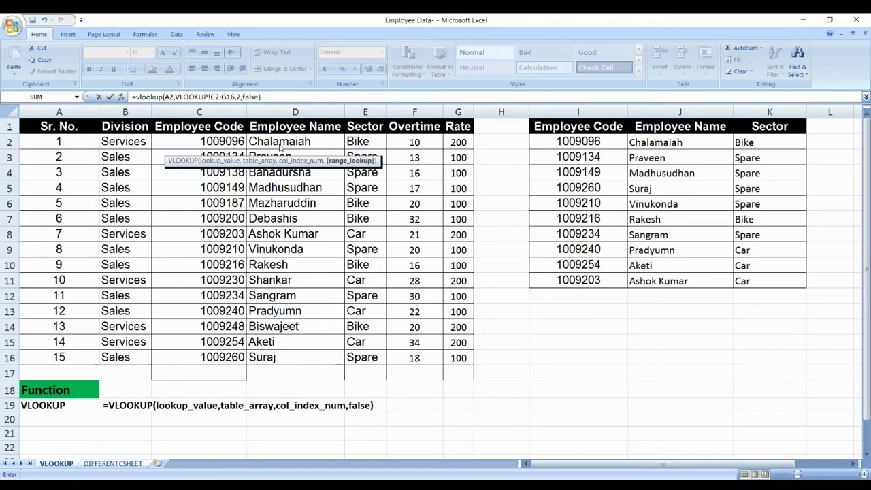
pyautogui.press('Return')
# Lock the rows of the B2 table range as VLOOKUP!C$2:G$16 and fill the formula down through B11.
pyautogui.click(188, 144)
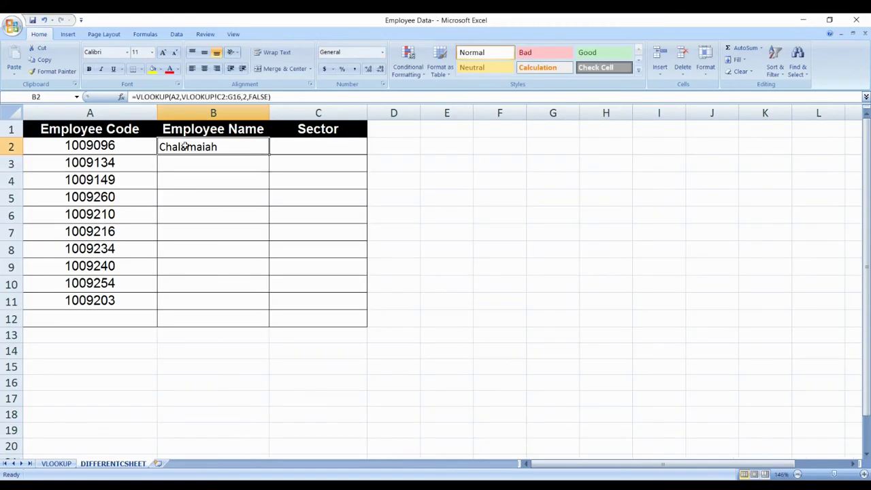
pyautogui.click(221, 97)
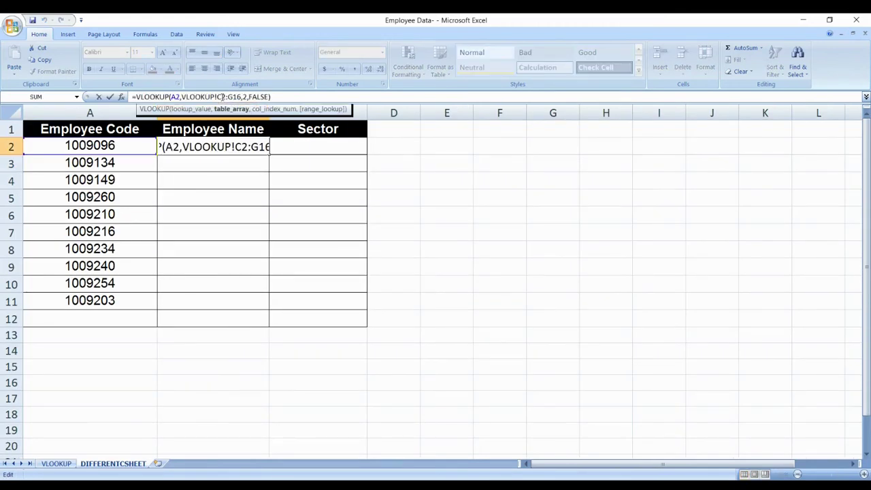
pyautogui.write('$')
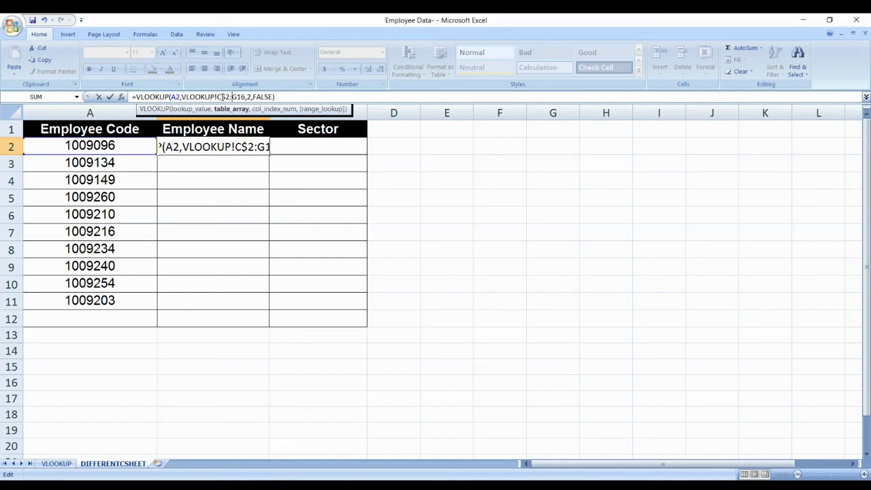
pyautogui.press('Right')
pyautogui.press('Right')
pyautogui.press('Right')
pyautogui.write('$')
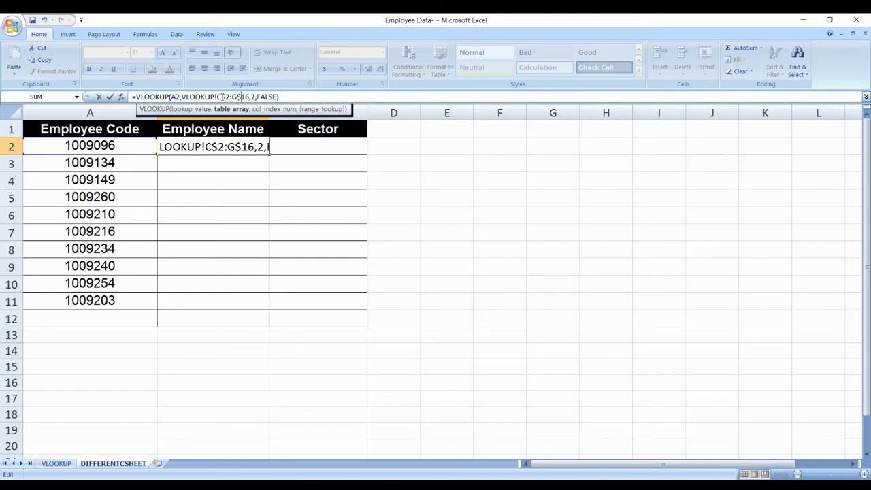
pyautogui.press('Return')
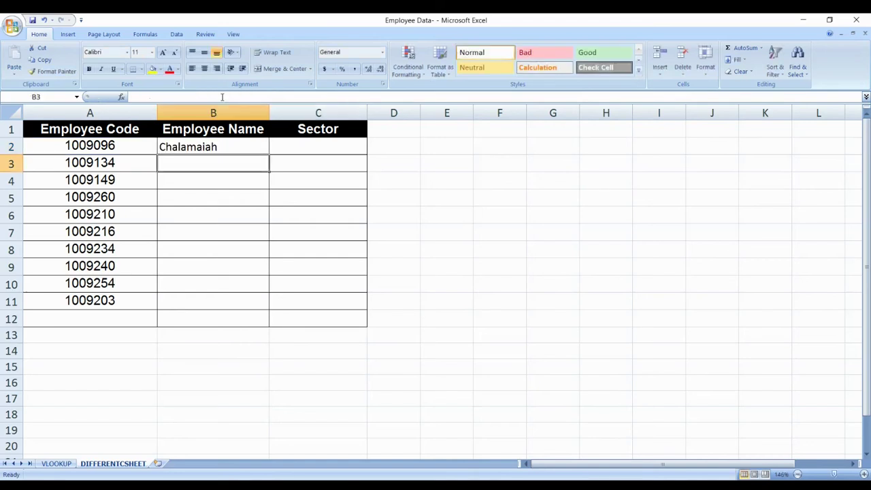
pyautogui.click(206, 147)
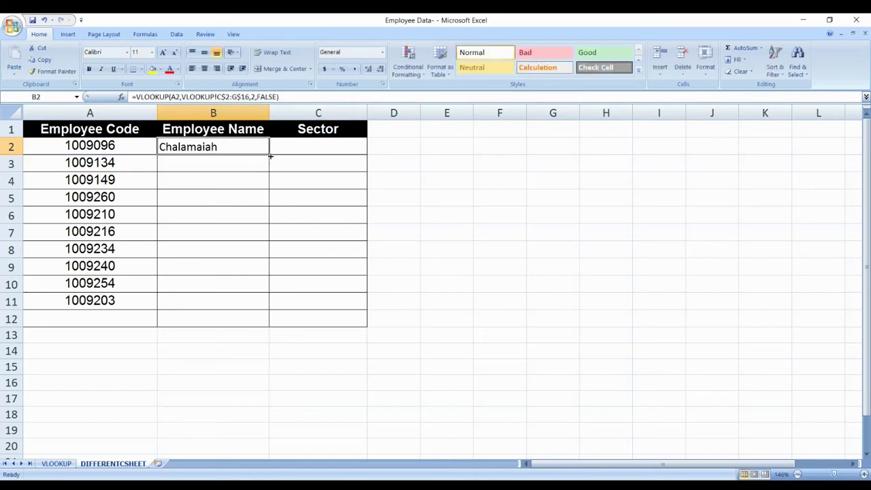
pyautogui.moveTo(270, 156); pyautogui.dragTo(259, 306)
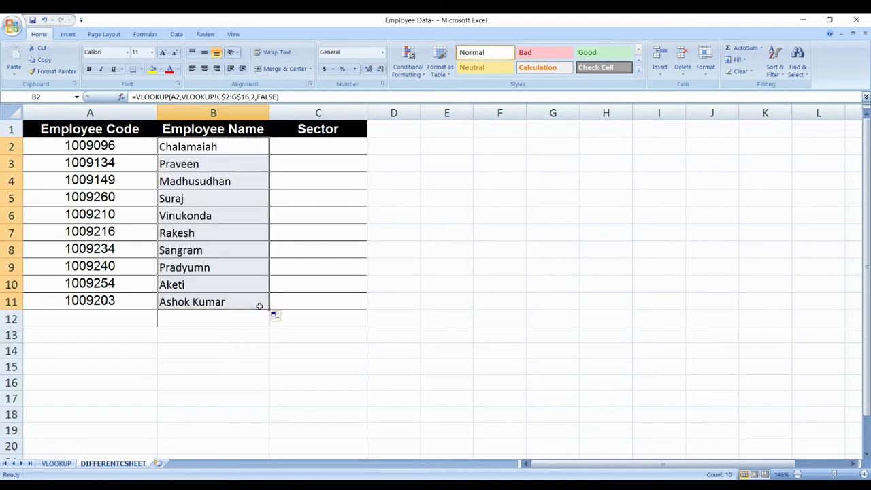
# Start a VLOOKUP formula in C2 for the sector, using A2 as the lookup value.
pyautogui.click(306, 150)
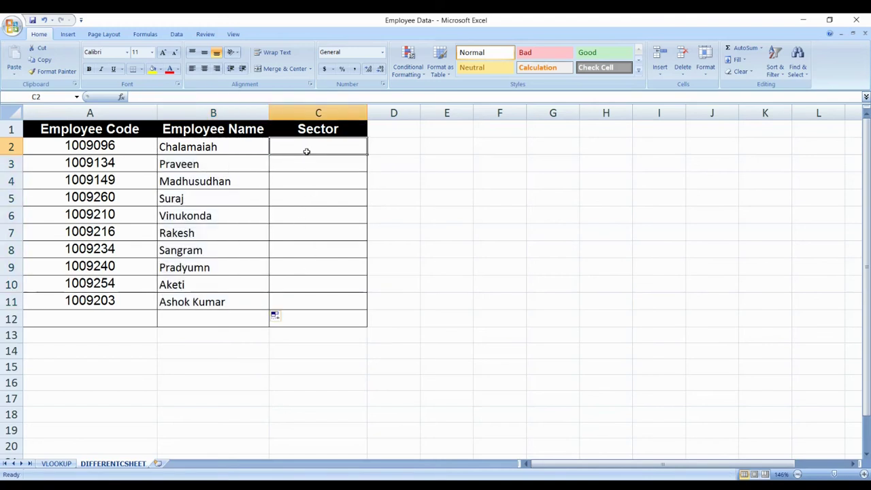
pyautogui.write('=')
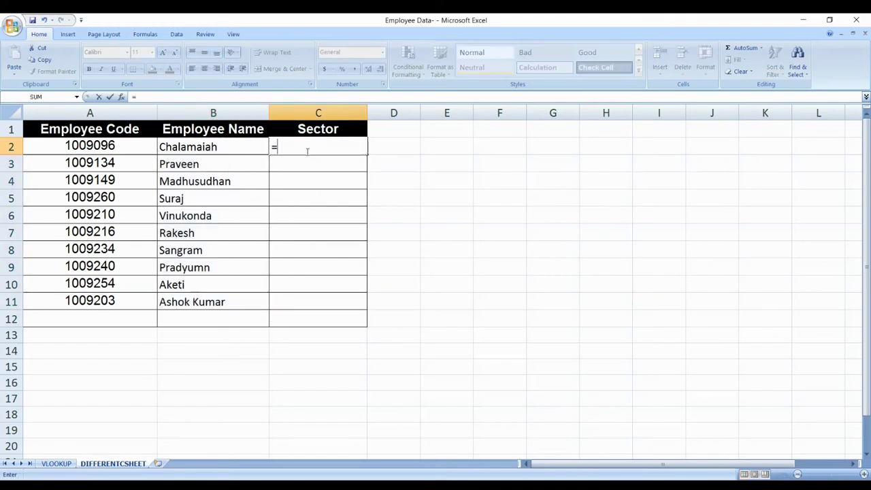
pyautogui.write('vlookup')
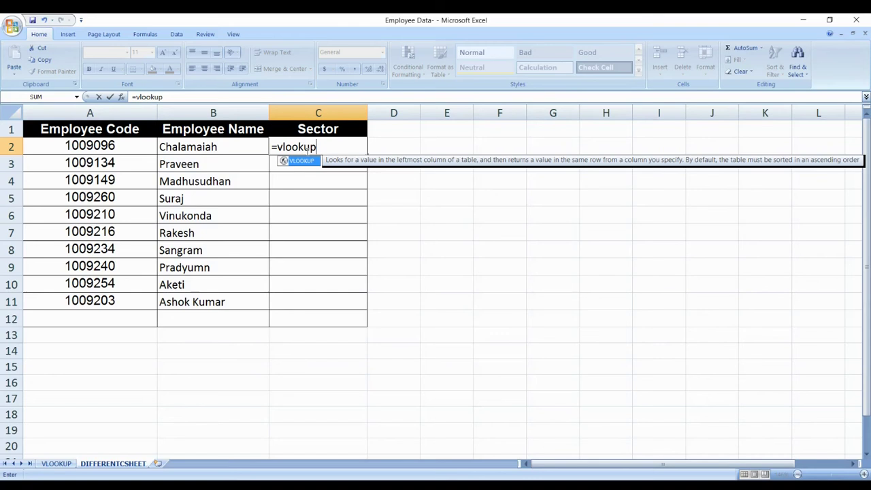
pyautogui.write('(')
pyautogui.click(124, 148)
pyautogui.write(',')
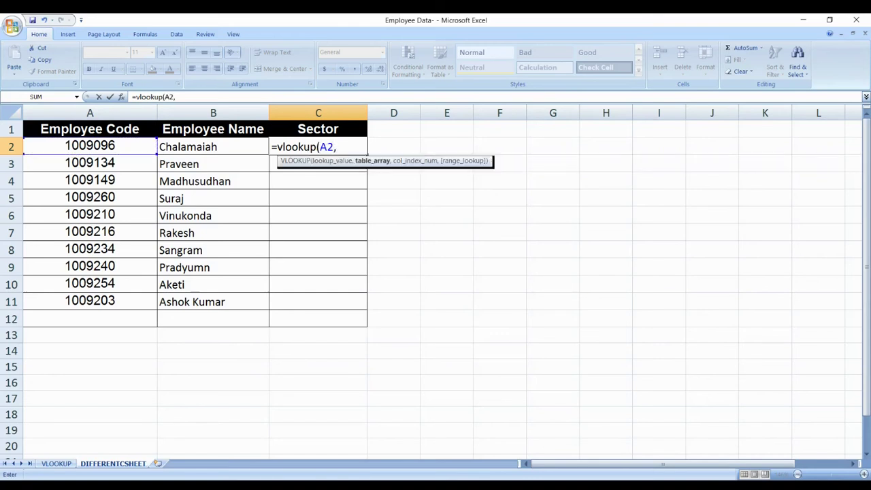
# Complete the C2 formula with table range C2:G16 from the VLOOKUP sheet, column index 3 and false.
pyautogui.click(58, 464)
pyautogui.moveTo(199, 141); pyautogui.dragTo(447, 349)
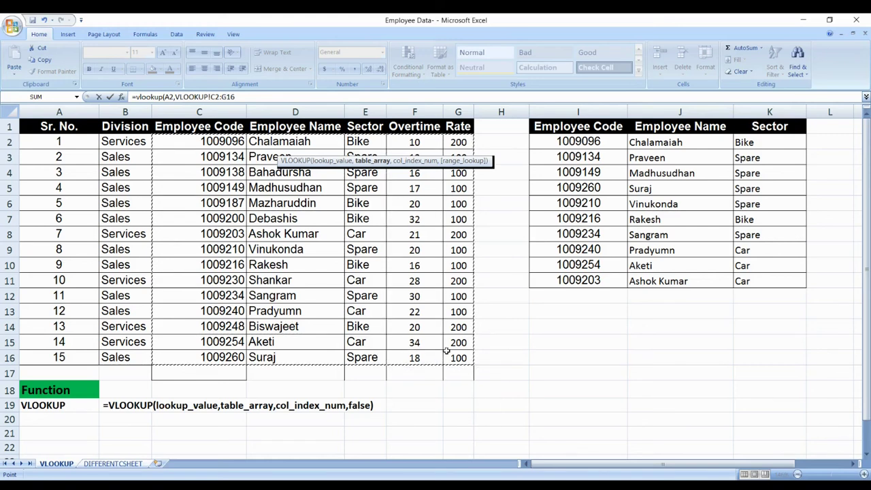
pyautogui.write(',')
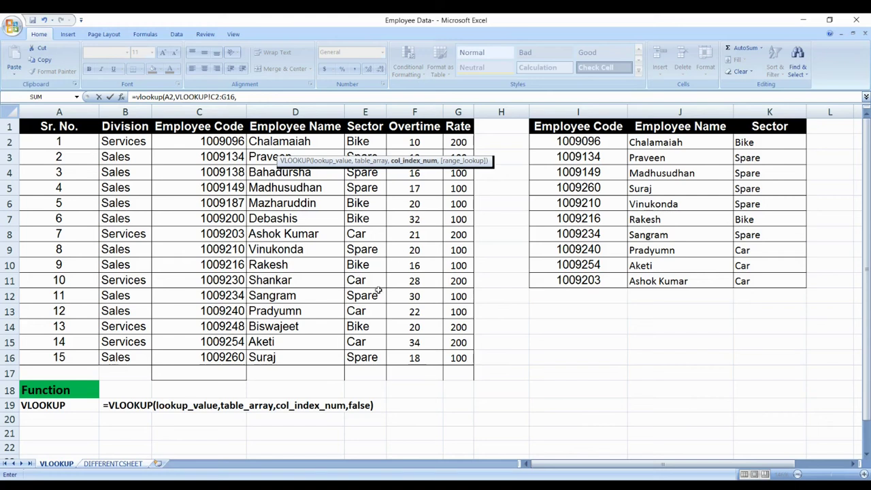
pyautogui.write('3,')
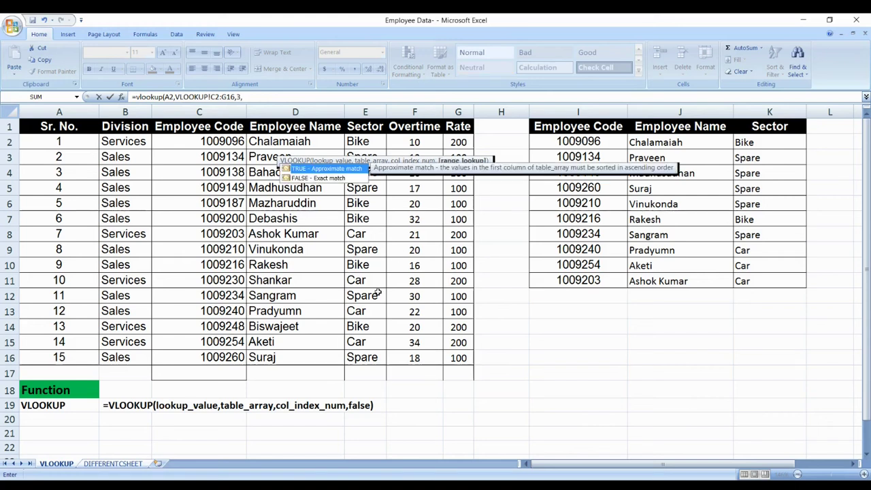
pyautogui.write('false')
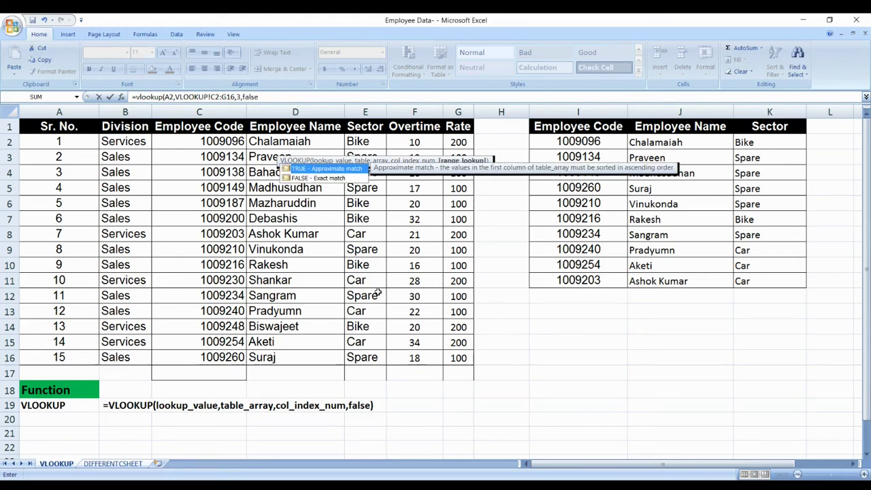
pyautogui.write(')')
pyautogui.press('Return')
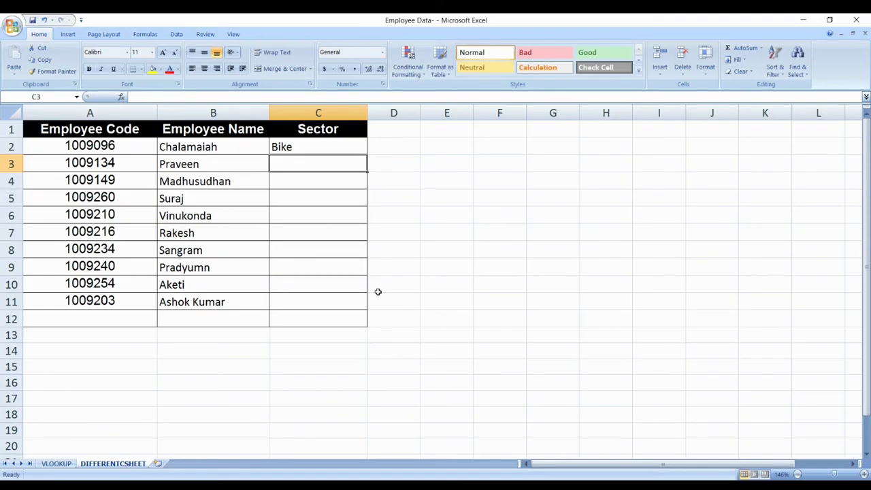
# Lock the rows of the C2 table range as VLOOKUP!C$2:G$16 and fill the formula down through C11.
pyautogui.click(291, 144)
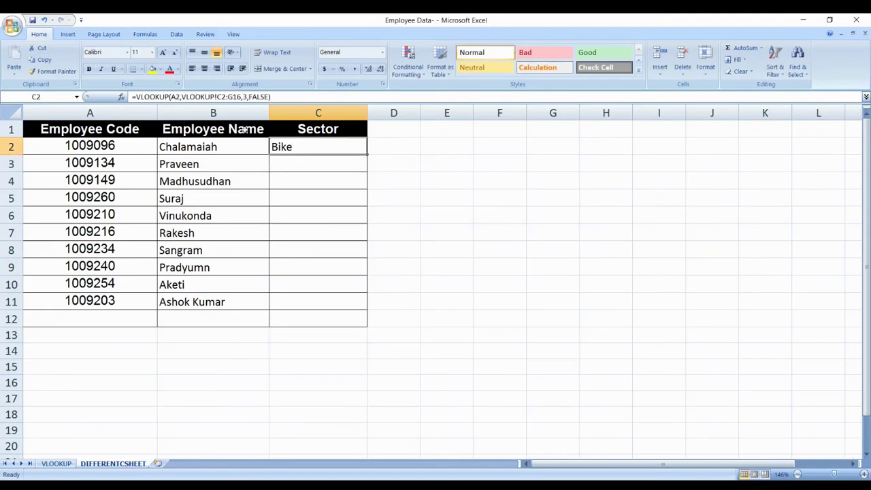
pyautogui.click(222, 96)
pyautogui.write('$2:G')
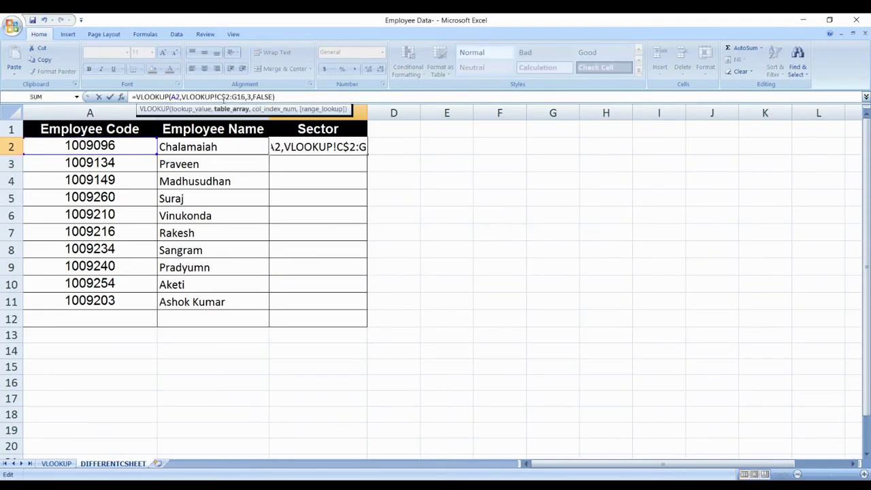
pyautogui.write('$')
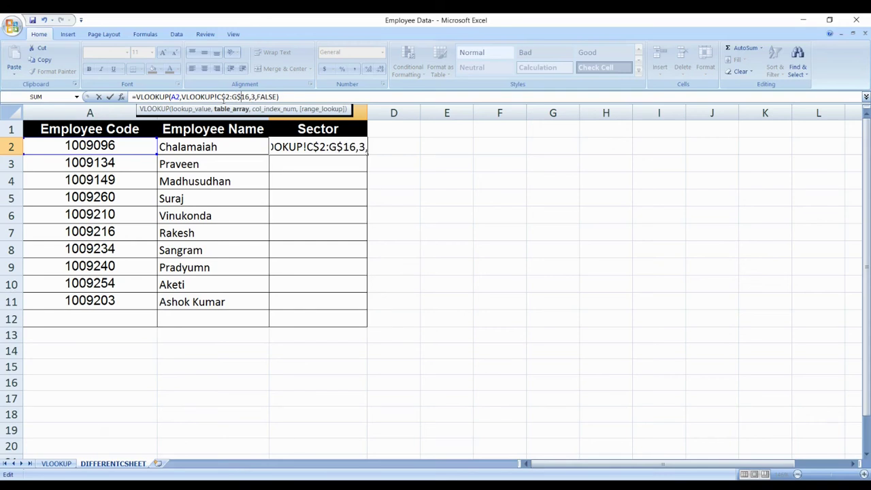
pyautogui.press('Return')
pyautogui.click(297, 145)
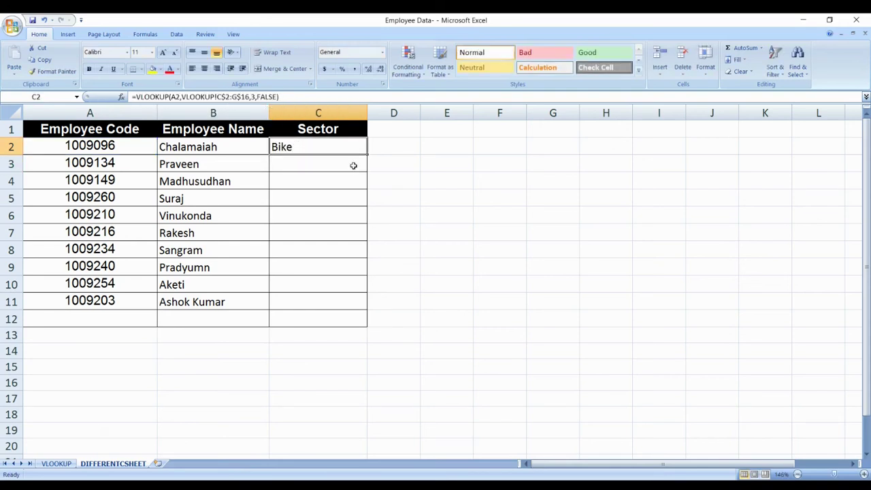
pyautogui.moveTo(368, 155); pyautogui.dragTo(366, 308)
pyautogui.click(298, 281)
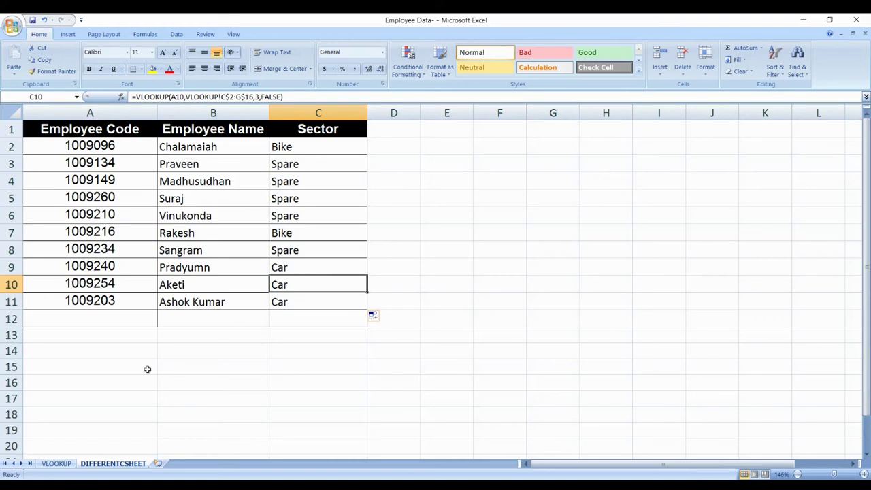
# Clear the Employee Name and Sector results in J2:K11 on the VLOOKUP sheet.
pyautogui.click(56, 463)
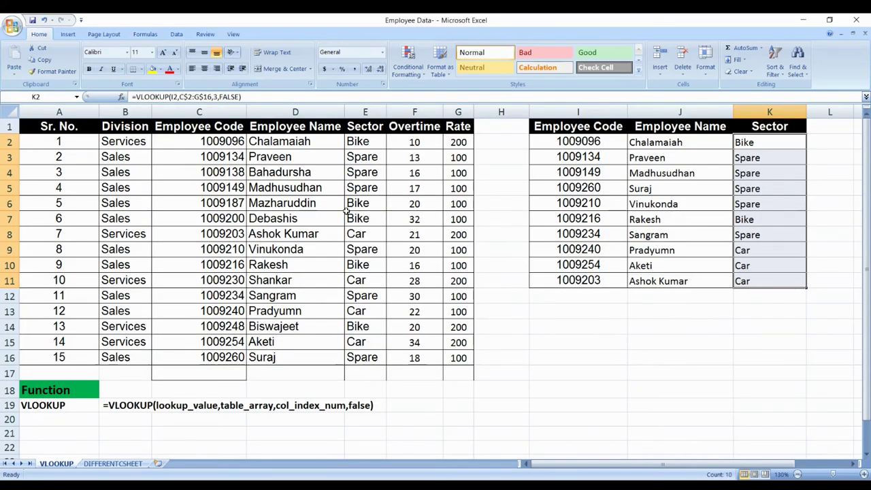
pyautogui.click(731, 296)
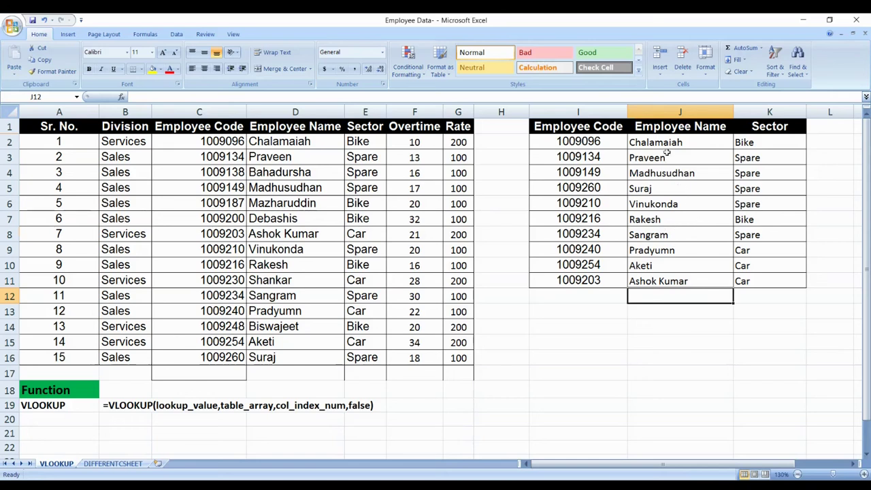
pyautogui.moveTo(663, 143); pyautogui.dragTo(753, 281)
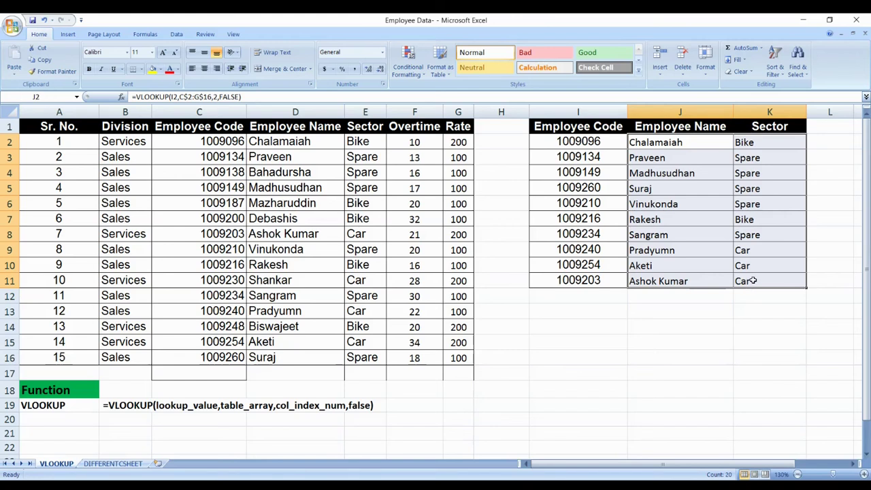
pyautogui.press('Delete')
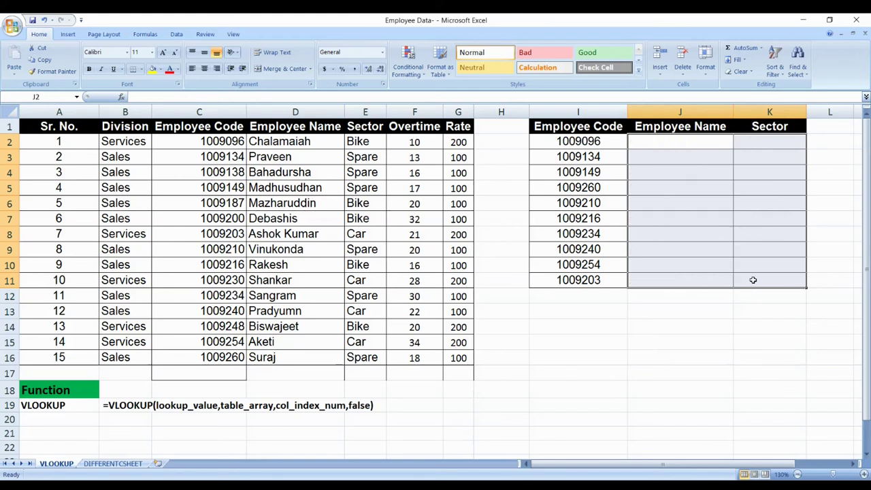
pyautogui.click(659, 145)
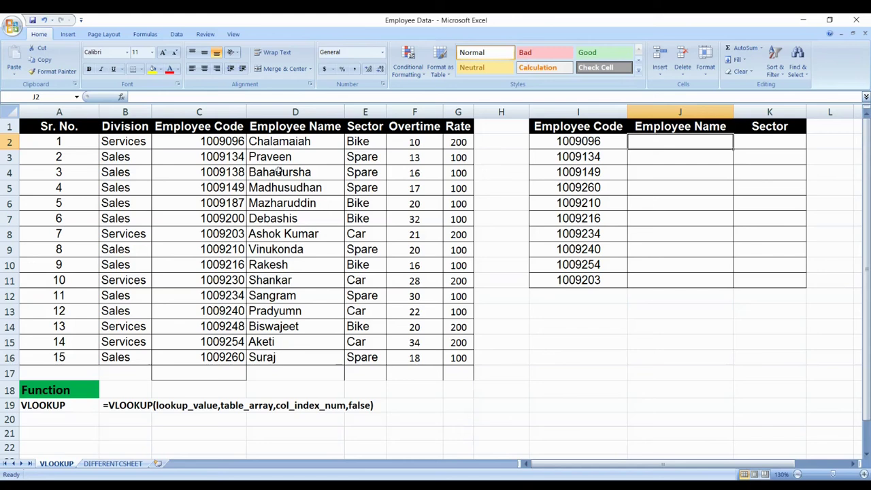
# Define the workbook-scoped name emp for the employee data range C2:G16.
pyautogui.click(213, 140)
pyautogui.moveTo(214, 141); pyautogui.dragTo(448, 361)
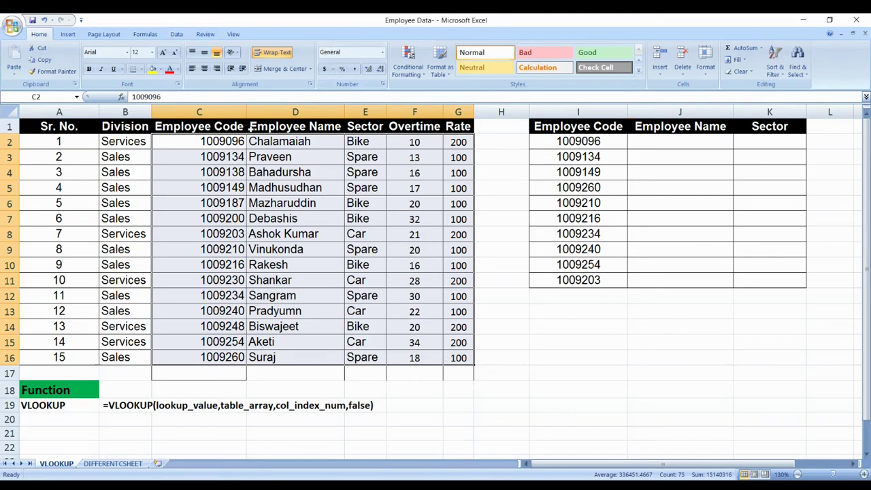
pyautogui.click(146, 34)
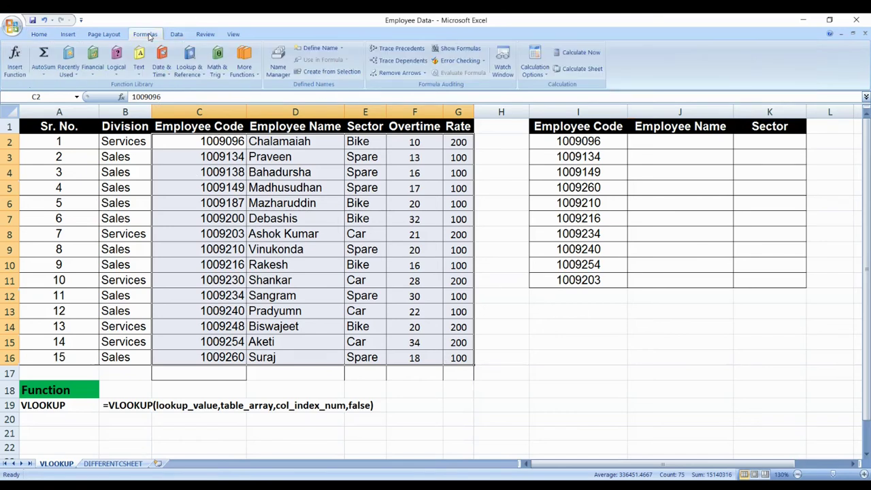
pyautogui.click(325, 53)
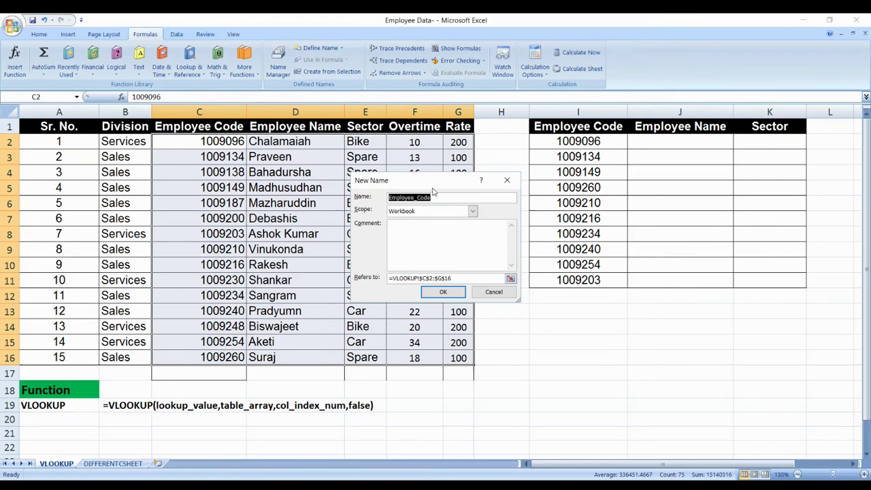
pyautogui.write('emp')
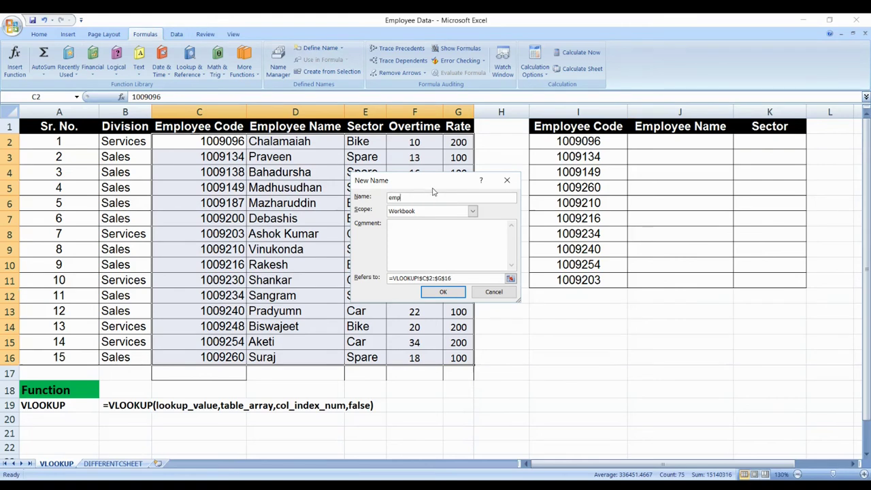
pyautogui.click(443, 292)
pyautogui.click(375, 251)
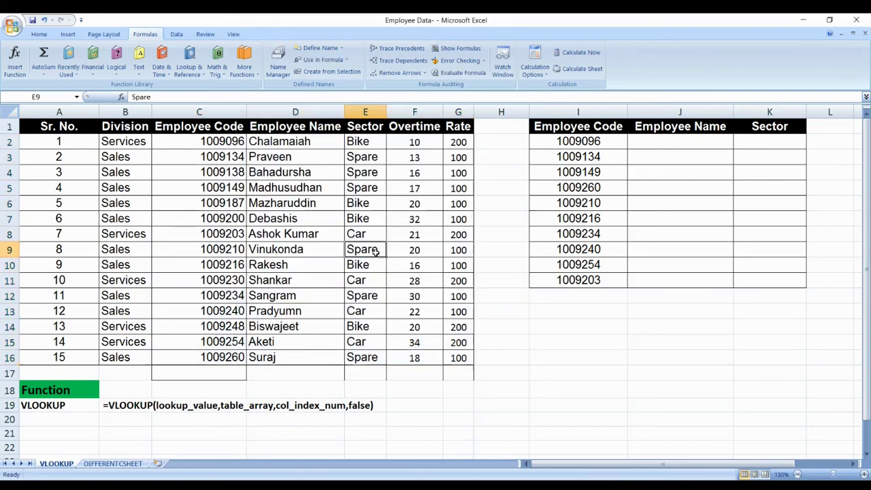
# Start a VLOOKUP formula in J2 for the employee name, using I2 as the lookup value.
pyautogui.click(653, 145)
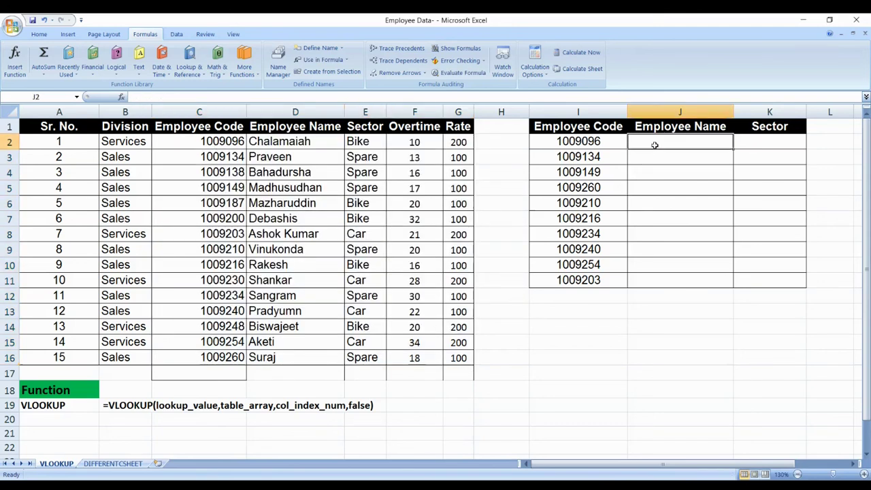
pyautogui.write('=')
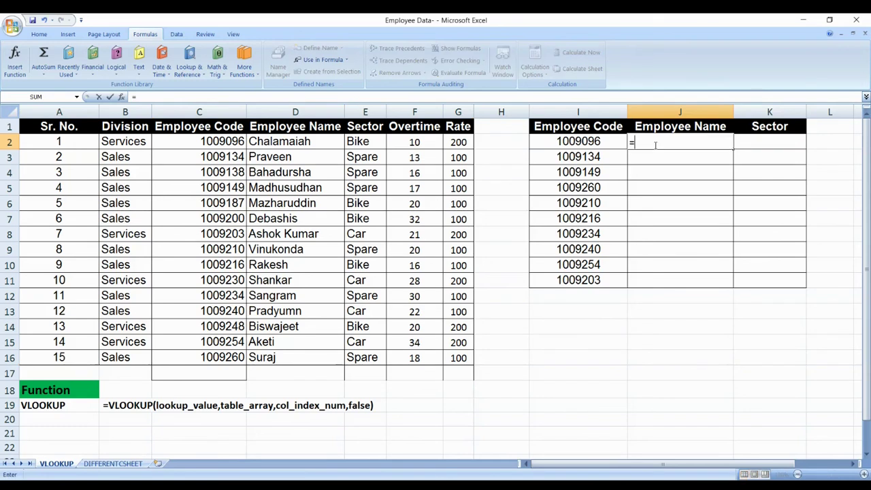
pyautogui.write('vlookup')
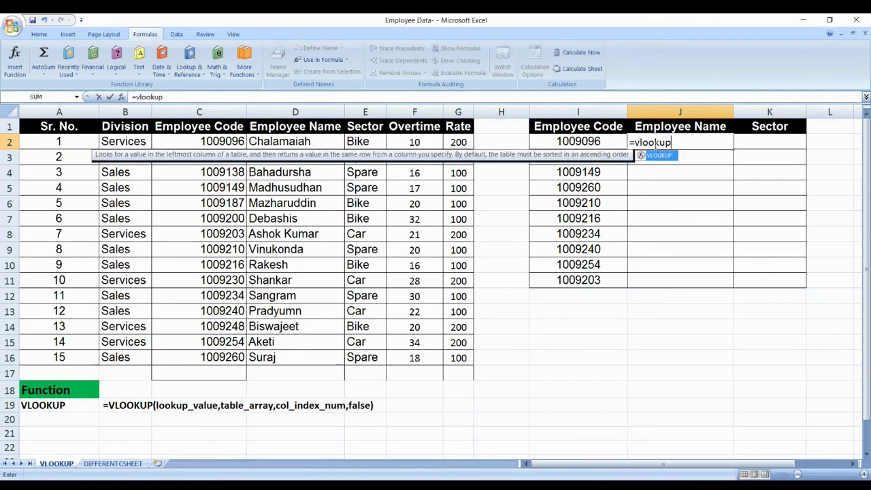
pyautogui.write('(')
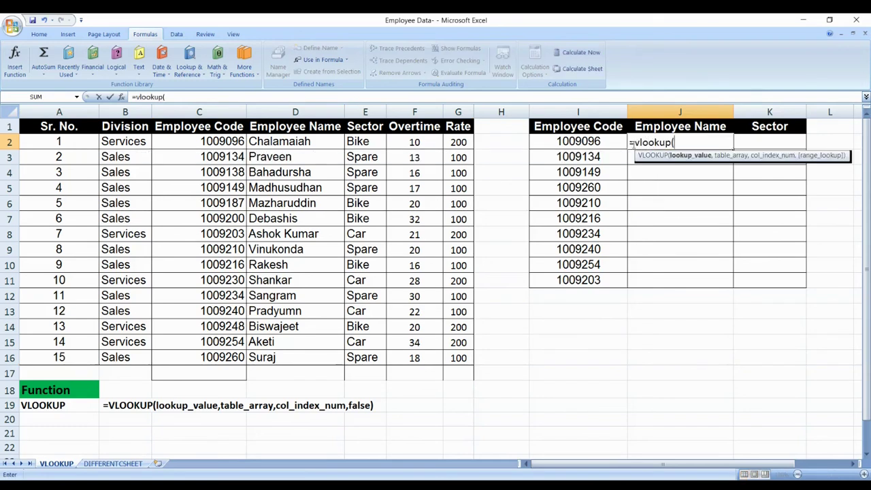
pyautogui.click(583, 130)
pyautogui.click(582, 141)
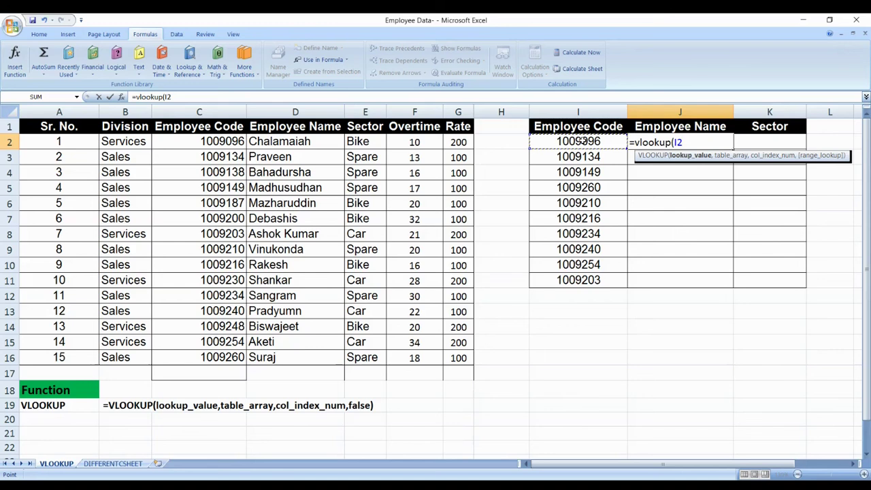
# Complete the J2 formula with the named range emp, column index 2 and false, and fill it down through J11.
pyautogui.write(',emp,')
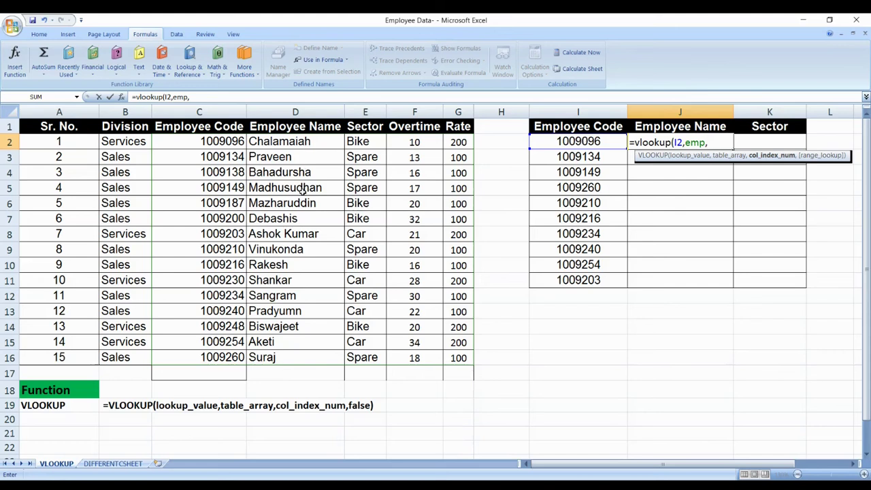
pyautogui.write('2')
pyautogui.write(',fals')
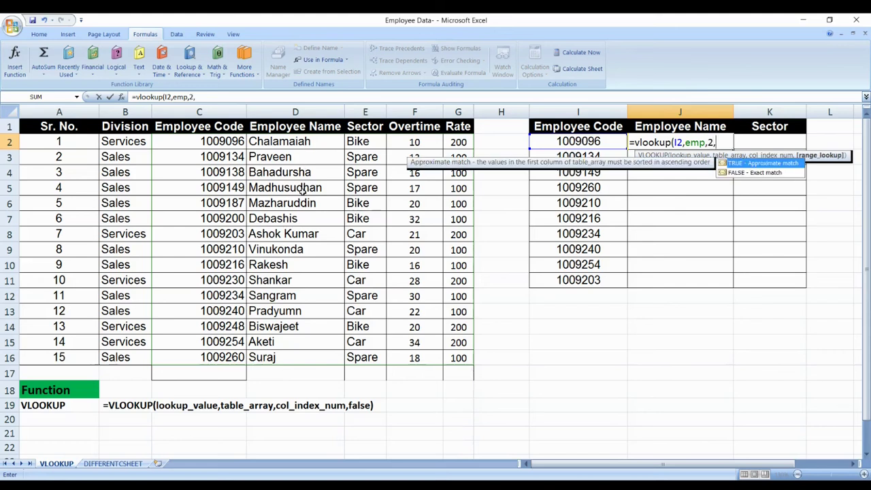
pyautogui.write('e)')
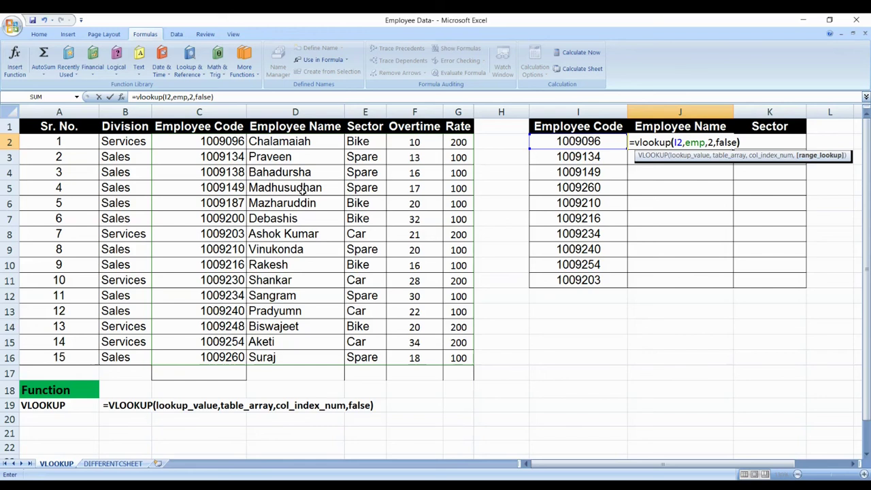
pyautogui.press('Return')
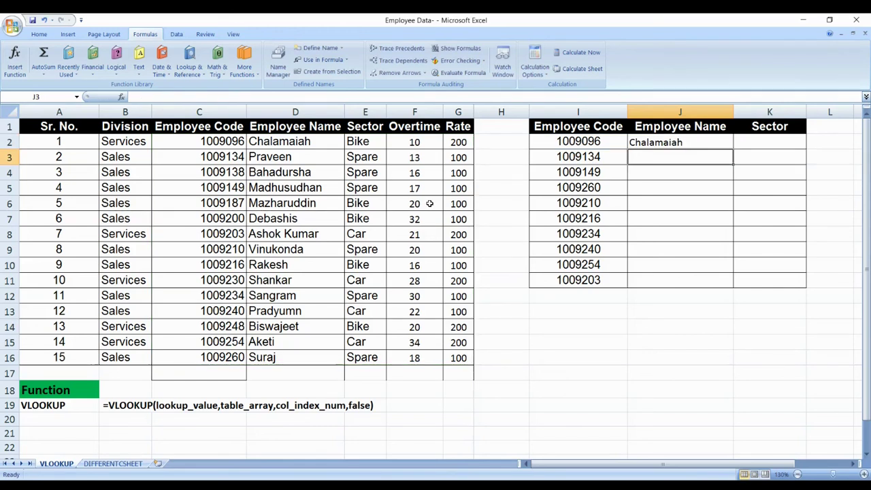
pyautogui.click(692, 143)
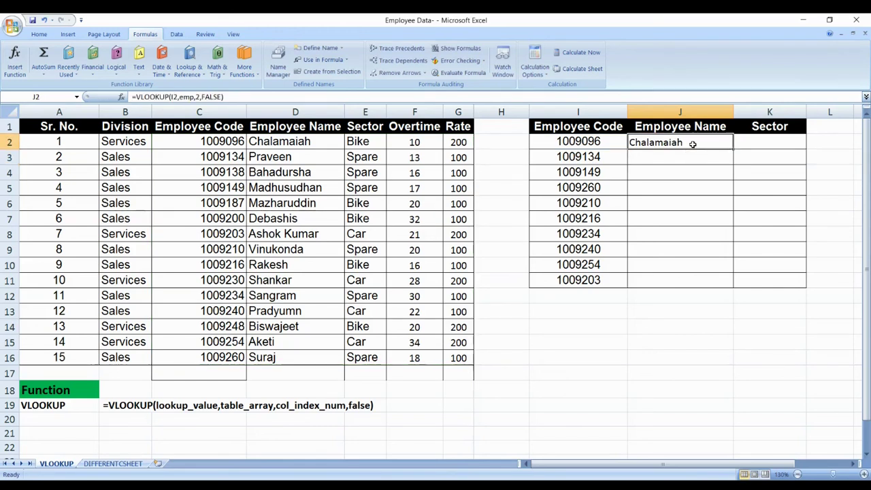
pyautogui.moveTo(735, 149); pyautogui.dragTo(730, 288)
# Enter the sector formula =vlookup(I2,emp,3,false) in K2.
pyautogui.click(758, 143)
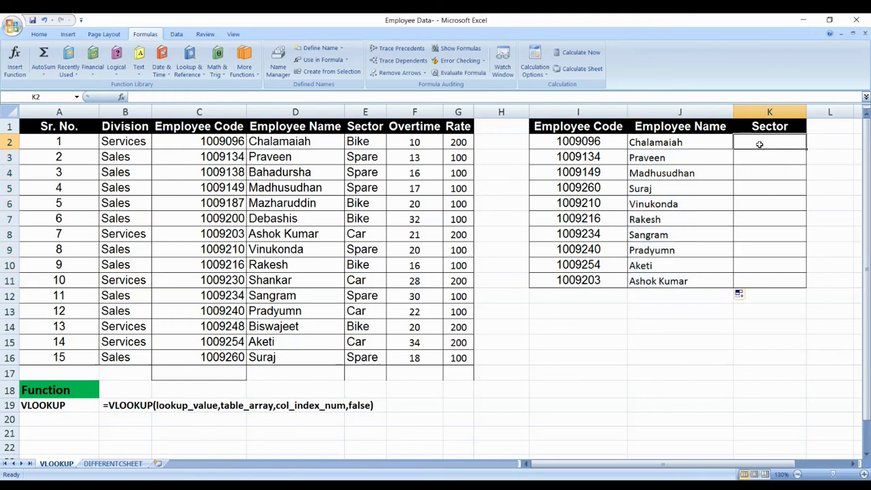
pyautogui.write('=vlookup(')
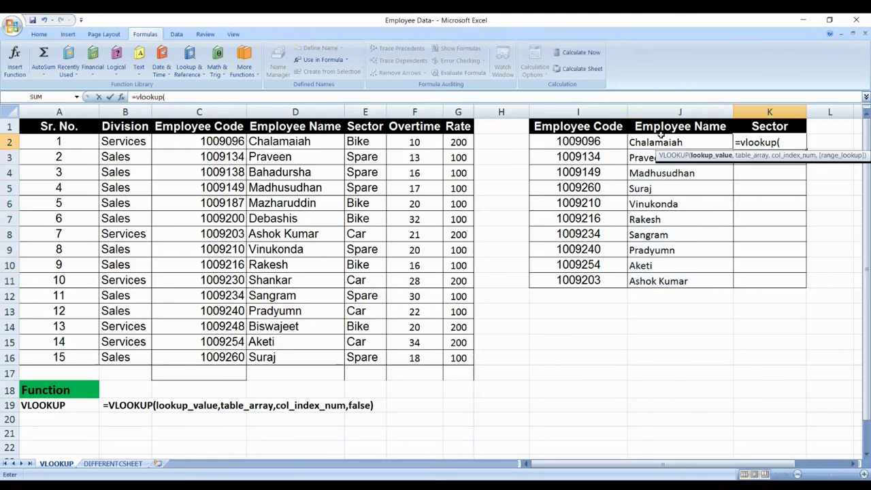
pyautogui.click(608, 143)
pyautogui.write(',')
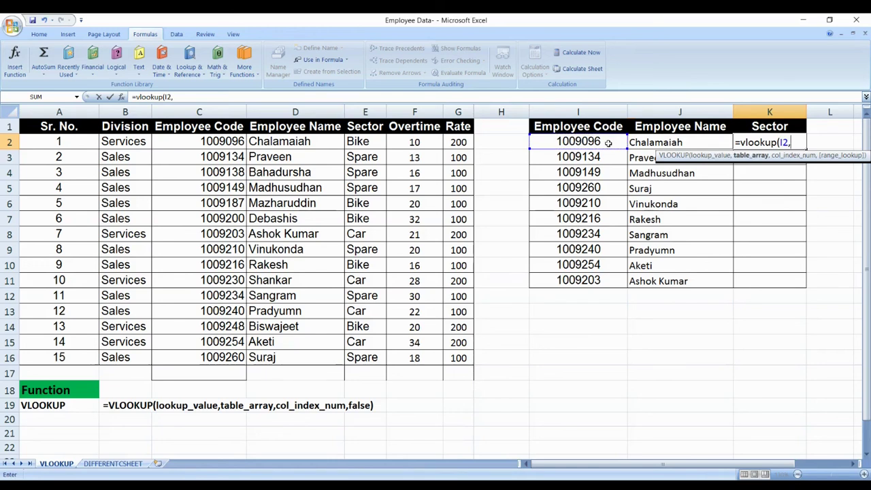
pyautogui.write('emp,3')
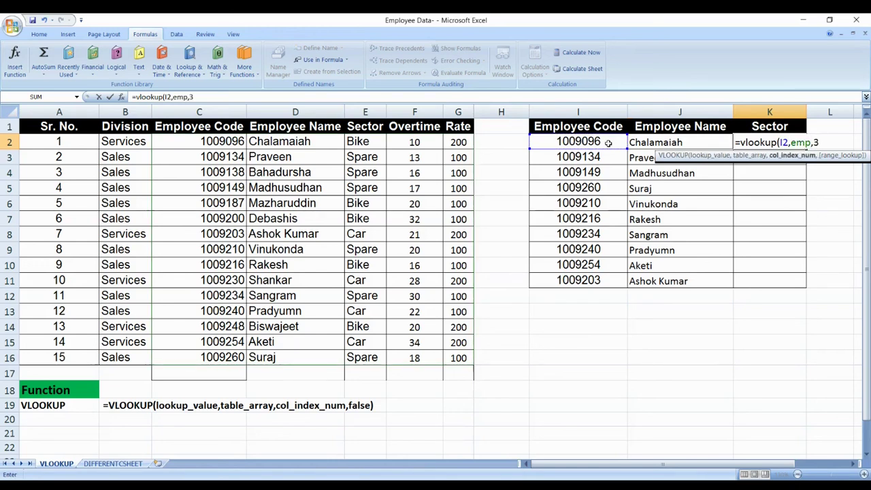
pyautogui.write(',false')
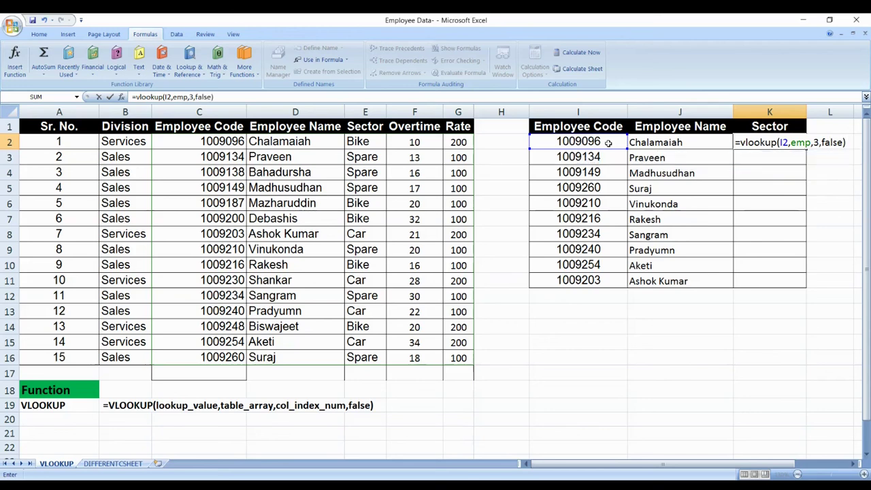
pyautogui.press('Return')
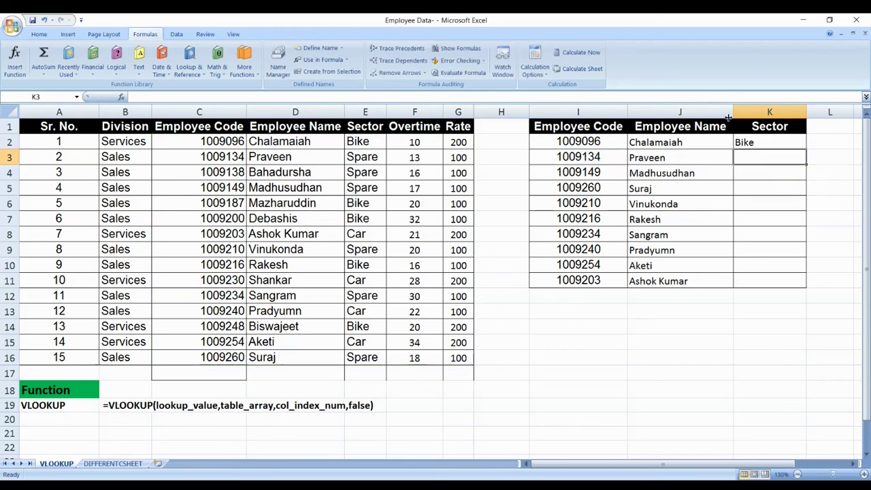
# Fill the K2 sector formula down through K11.
pyautogui.click(804, 139)
pyautogui.moveTo(807, 149); pyautogui.dragTo(805, 284)
pyautogui.click(783, 247)
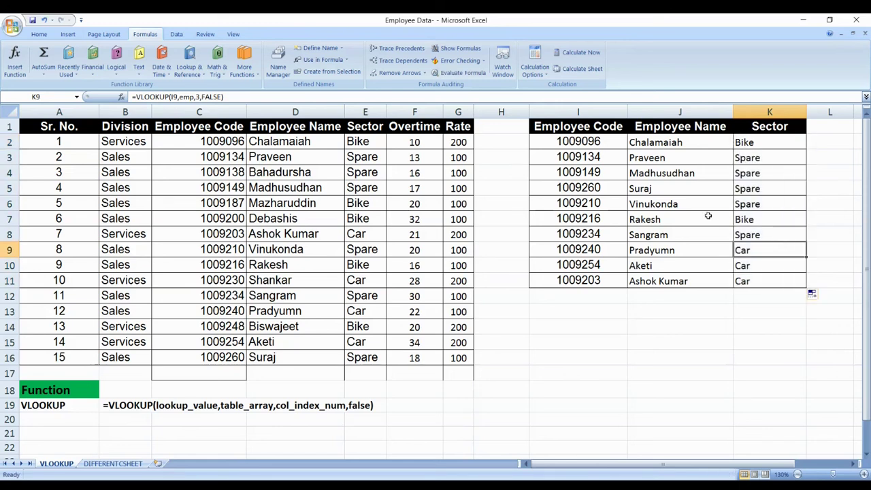
pyautogui.click(704, 216)
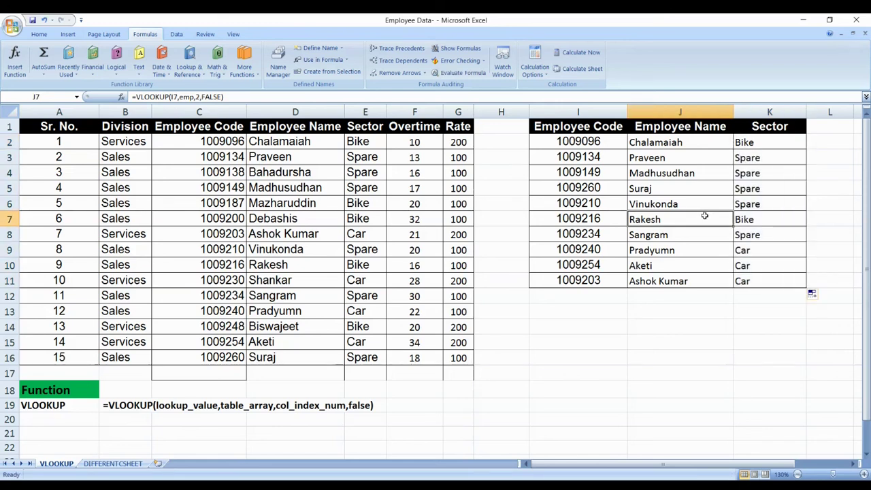